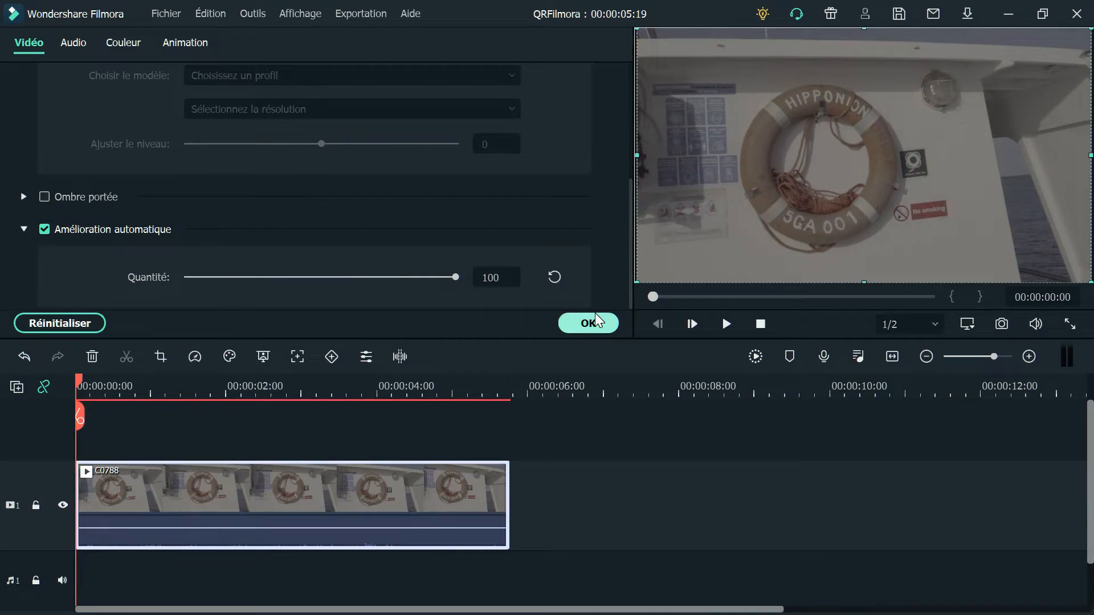
Step: Confirm the clip's automatic enhancement and place the Amélioration automatique effect at the start of the track above clip C0788
left_click(596, 315)
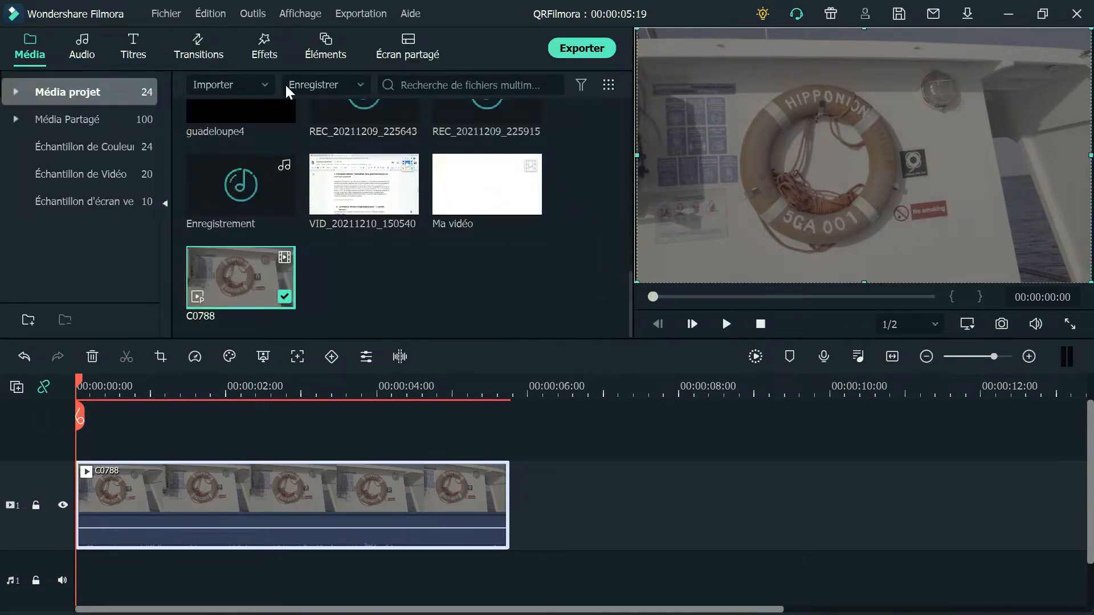
left_click(276, 53)
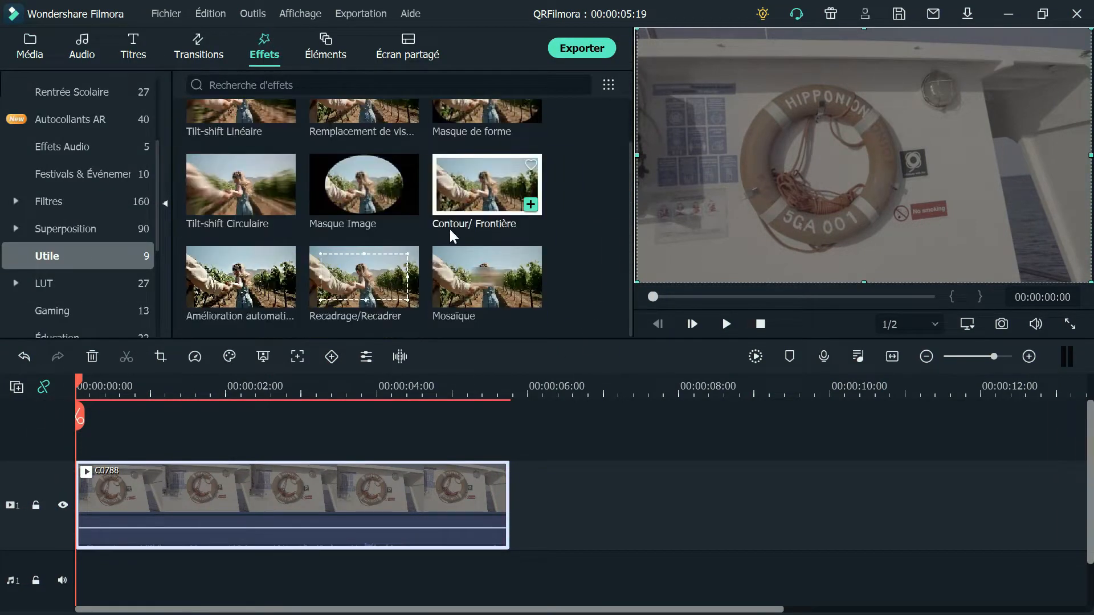
left_click_drag(218, 288, 70, 435)
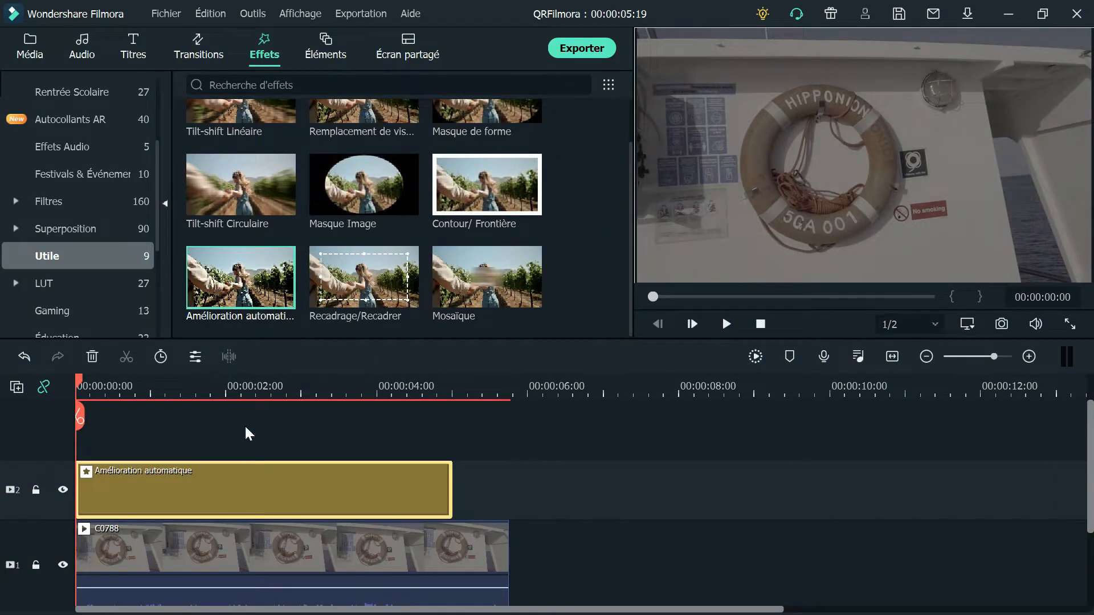
Step: Open the advanced colour correction of clip C0788 and show its manual adjustment settings
left_click(231, 390)
double_click(278, 538)
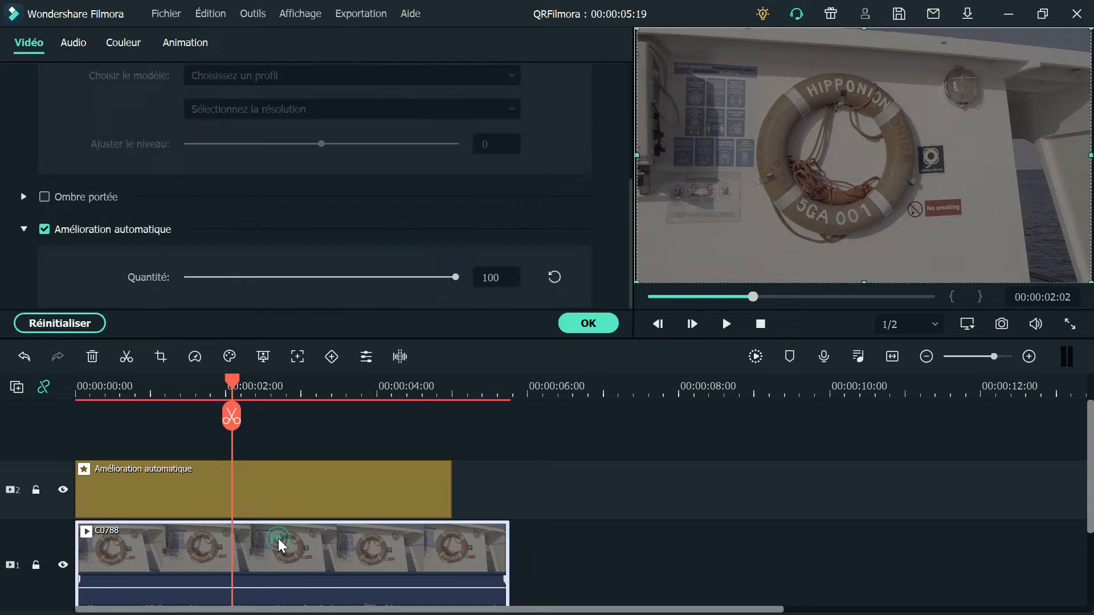
left_click(226, 356)
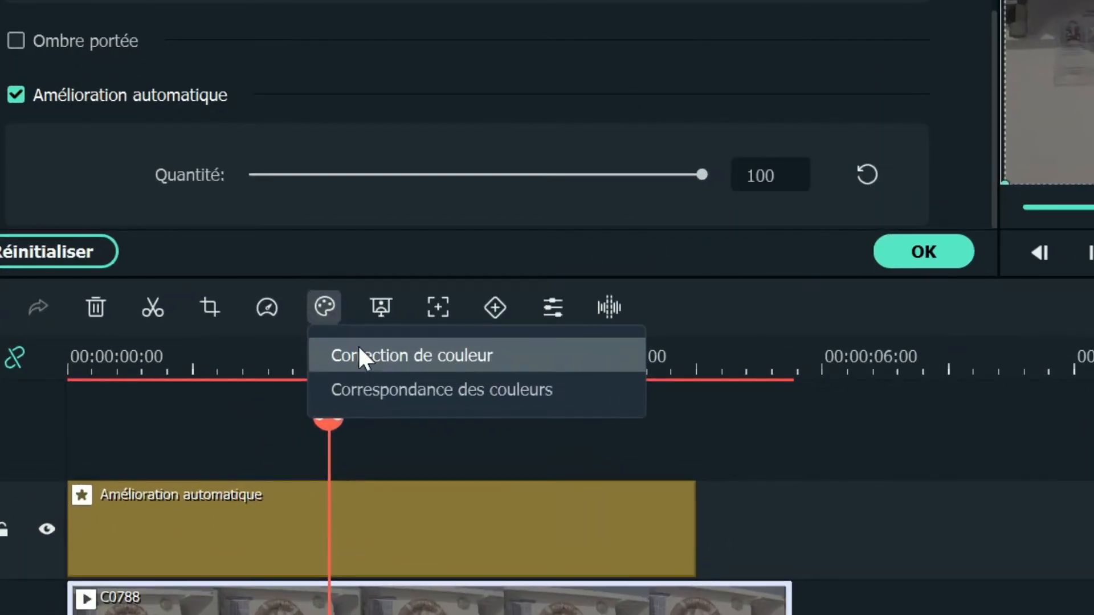
left_click(359, 351)
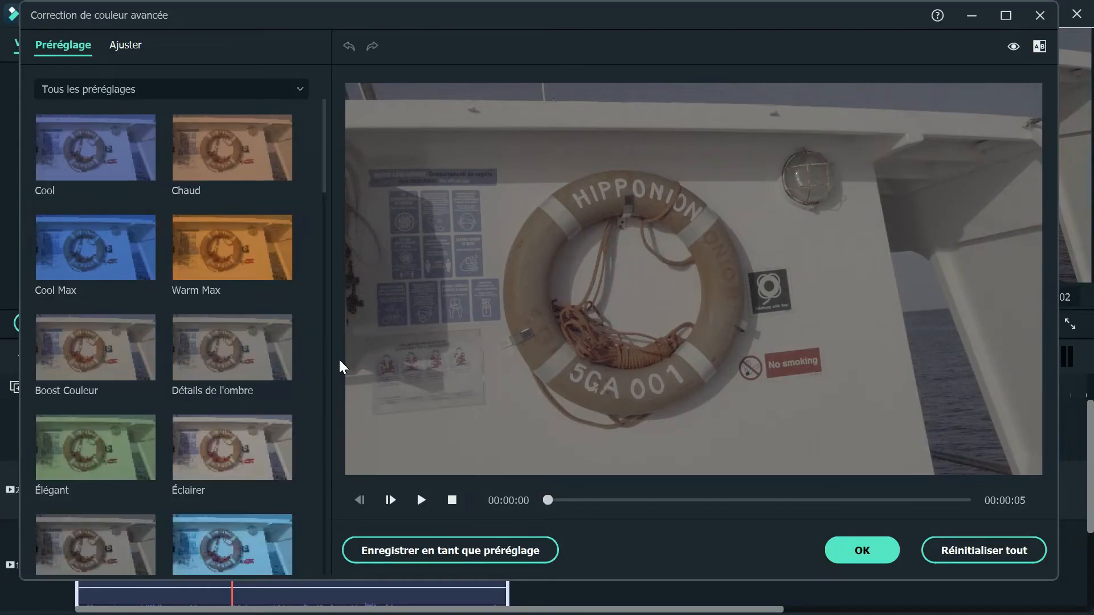
left_click(127, 43)
Step: In the Couleur adjustments, set the brightness to 48, raise the contrast and saturation, and compare the result with the original
left_click(32, 455)
scroll(231, 517, "down", 3)
left_click(172, 360)
left_click_drag(173, 361, 234, 361)
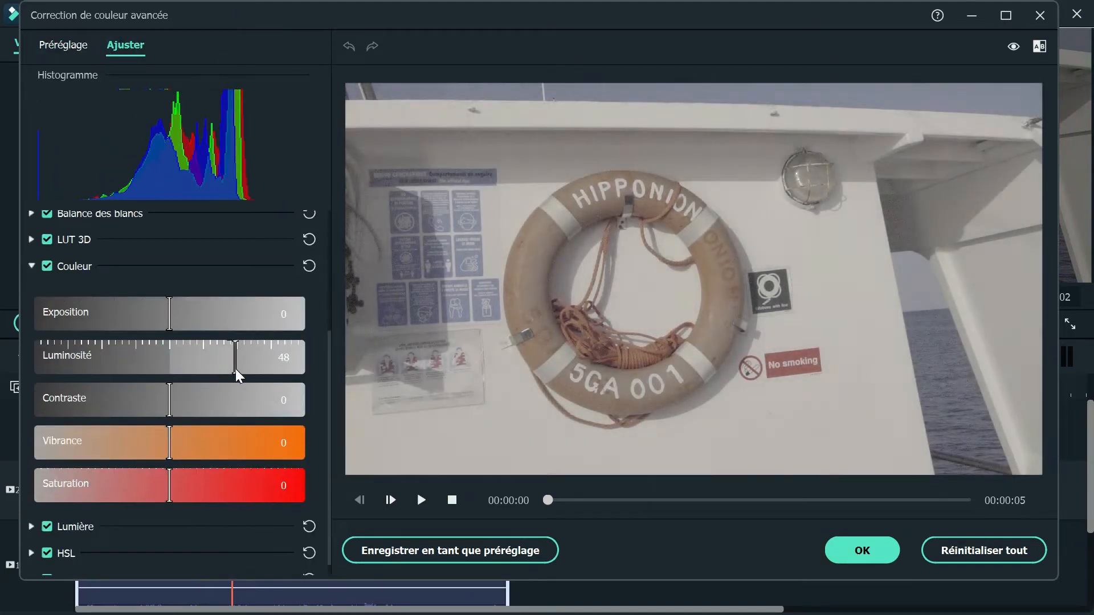
left_click_drag(169, 399, 269, 399)
left_click_drag(173, 485, 244, 443)
left_click(1039, 46)
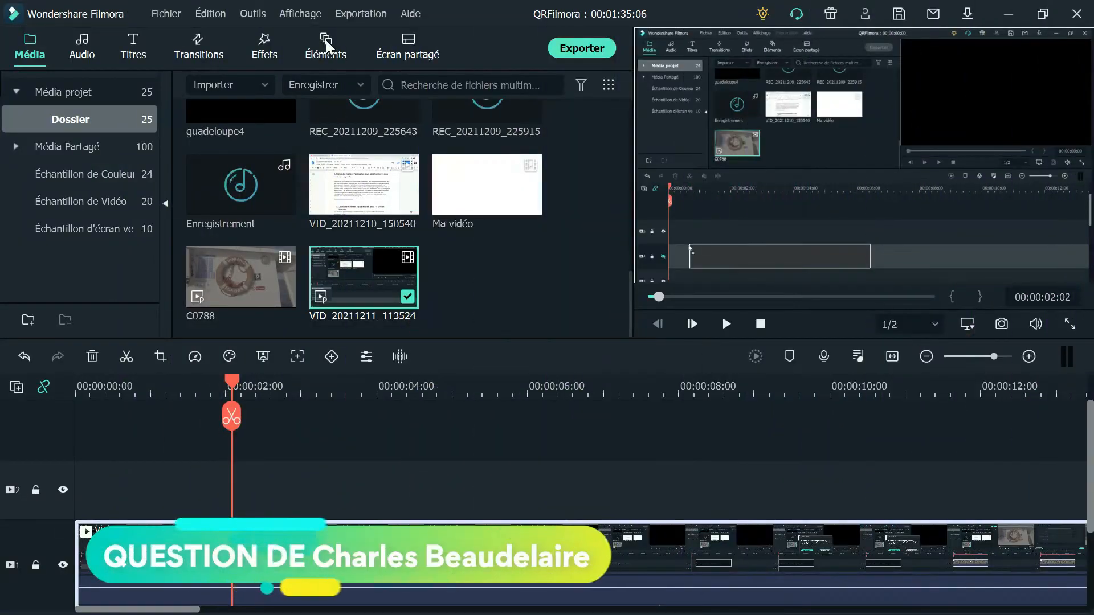
Step: Place the white arrow element Tutoriel Élément Blanc 2 from the Tuto category on track 2, starting at about 1.5 seconds
left_click(326, 40)
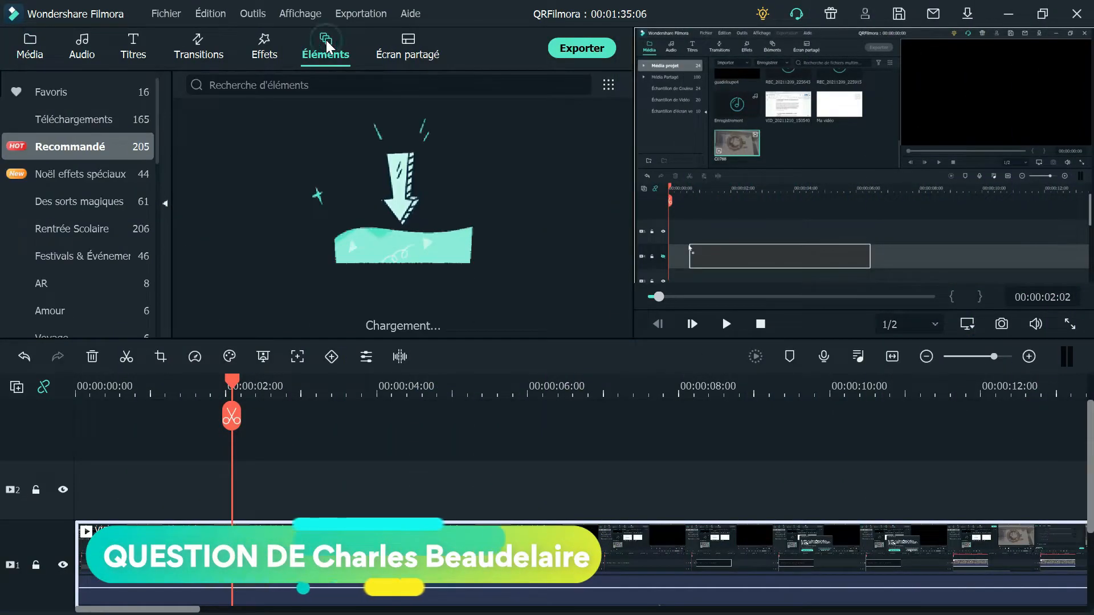
scroll(118, 209, "down", 3)
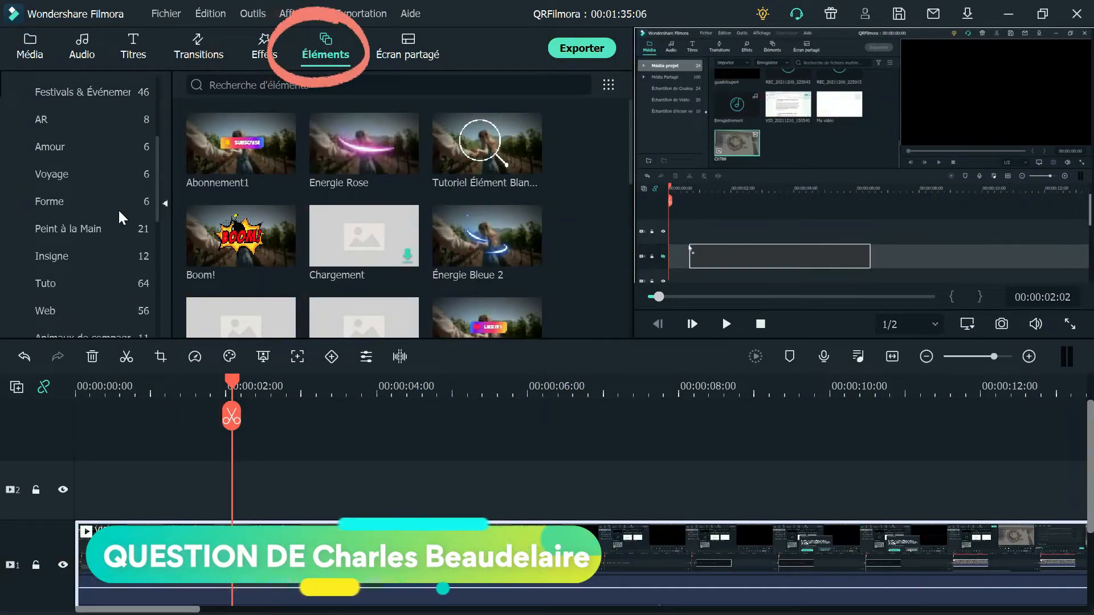
left_click(81, 283)
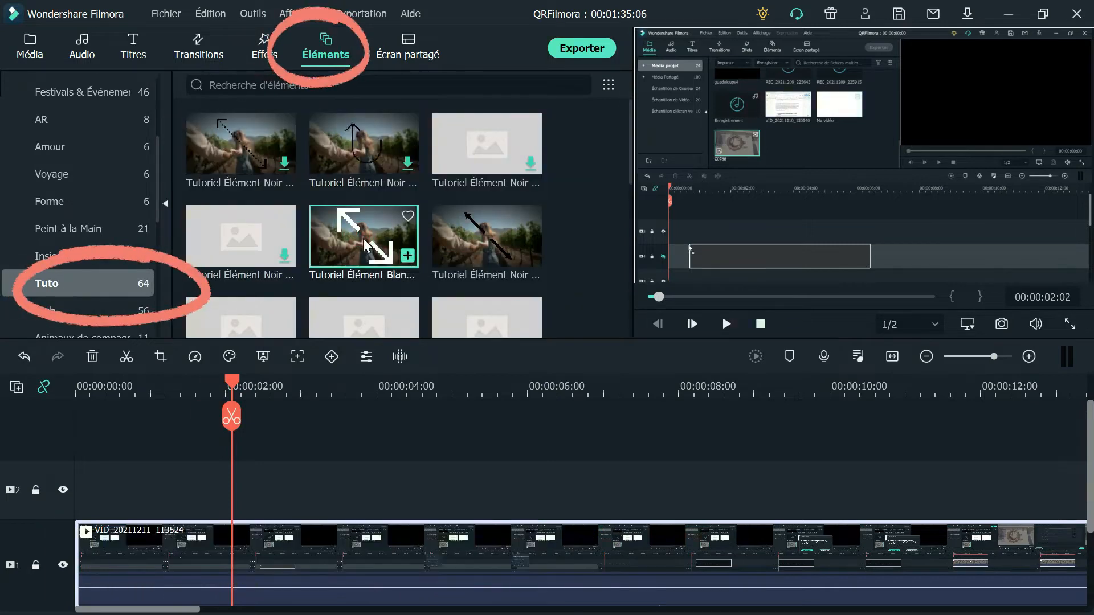
left_click(365, 241)
scroll(488, 222, "down", 9)
left_click_drag(491, 191, 191, 502)
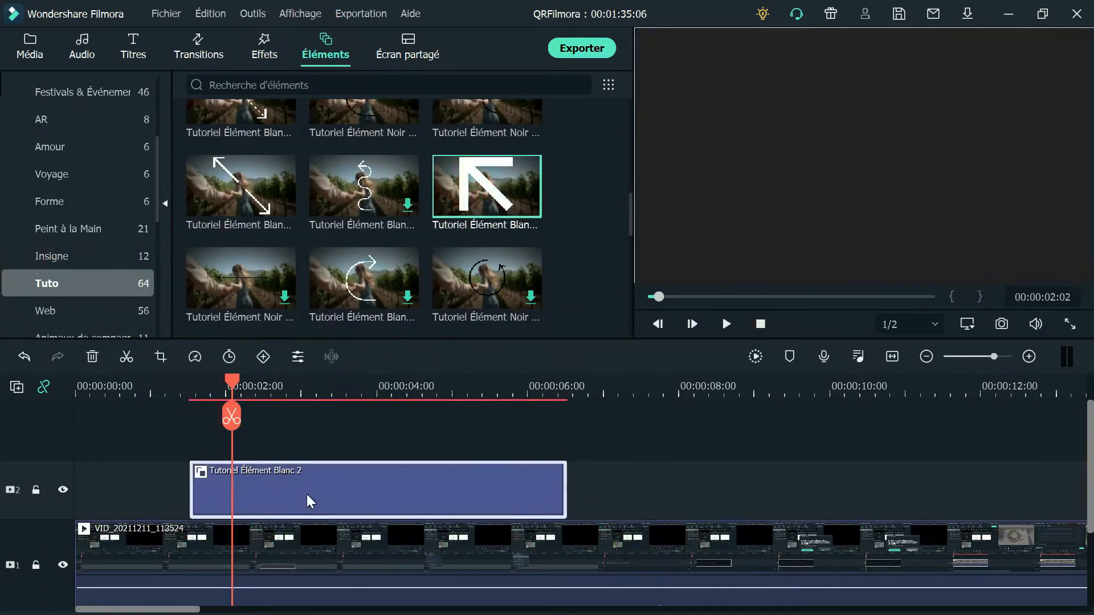
Step: Shrink the white arrow, rotate it to point downwards, position it over the video frame and play the result
mouse_move(737, 28)
left_mouse_down()
mouse_move(883, 174)
mouse_move(856, 207)
left_mouse_up()
left_click_drag(914, 234, 780, 243)
left_click_drag(830, 217, 782, 195)
left_click(176, 386)
key("space")
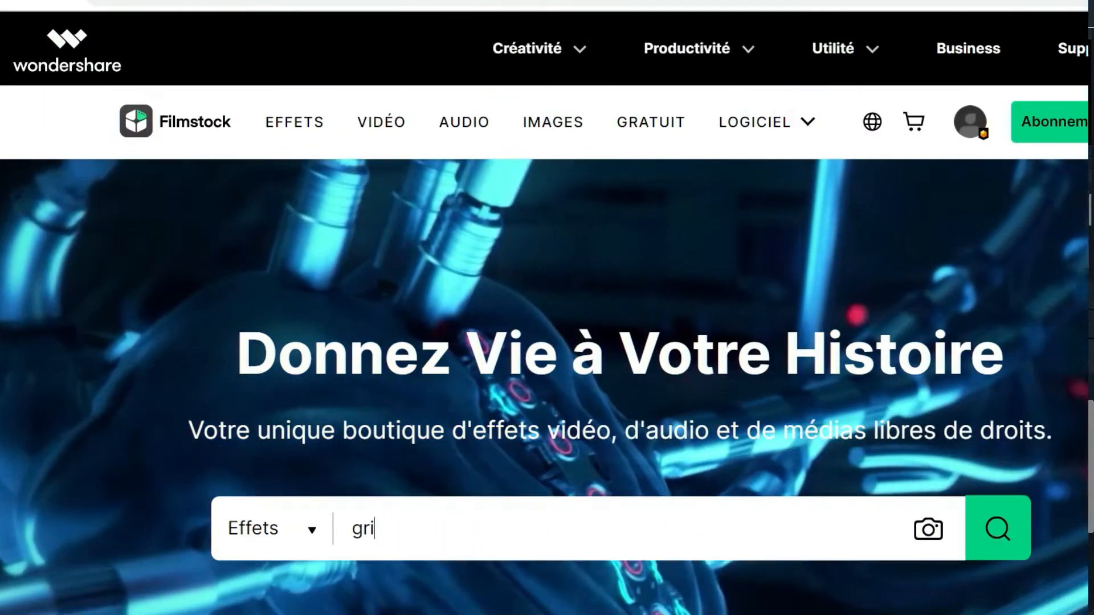
Step: Search the Filmstock effects for "gribouillis" and preview the video of the Pack Gribouillis dessinés à la Main
type("bouillis")
key("Return")
left_click(437, 375)
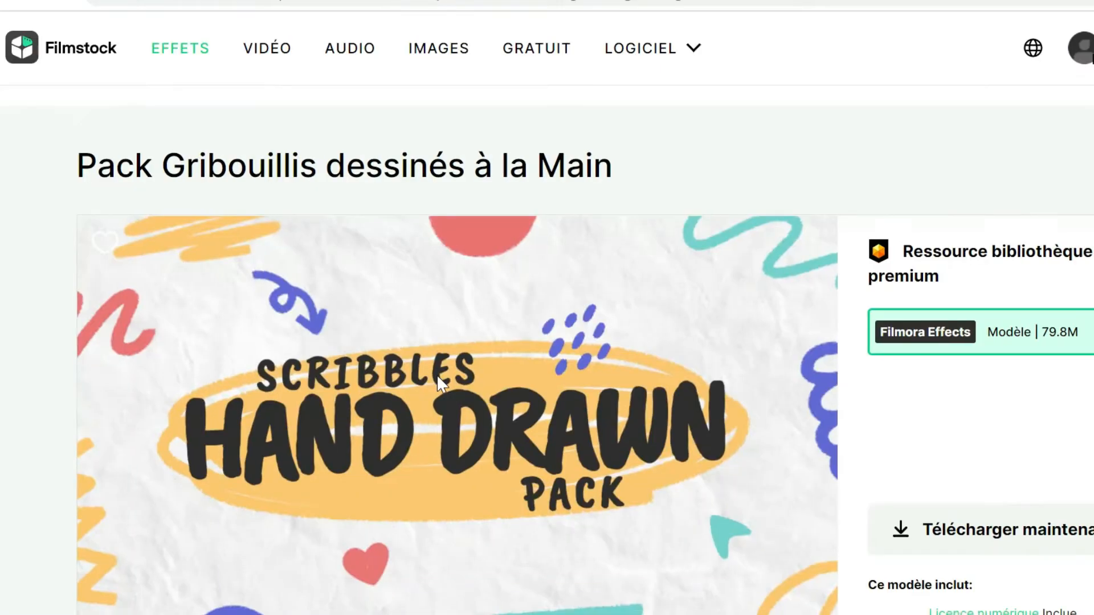
scroll(821, 365, "down", 2)
left_click(821, 364)
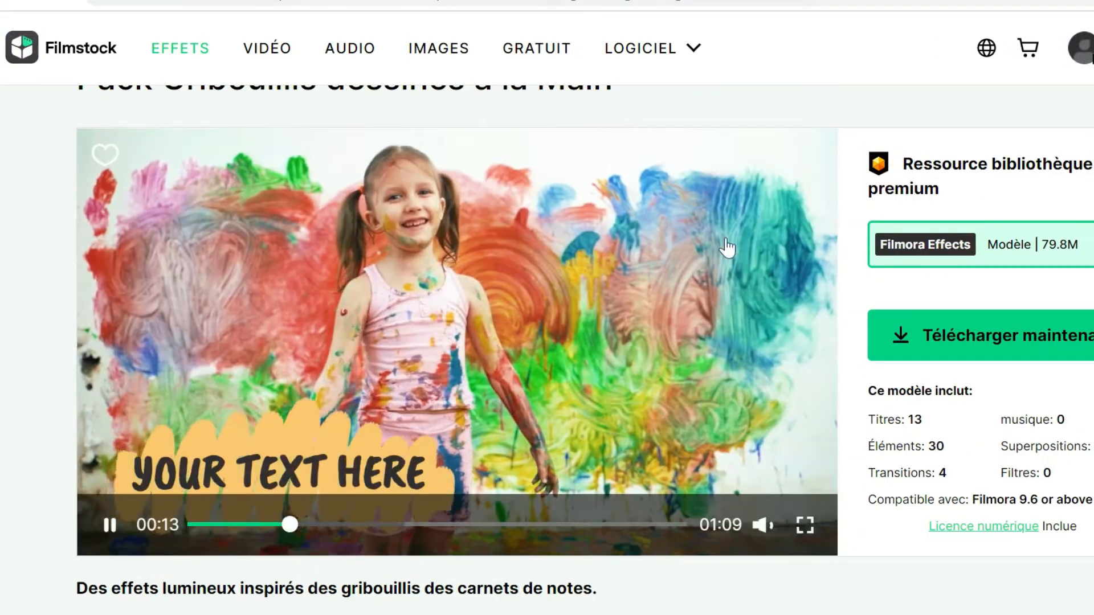
left_click(554, 263)
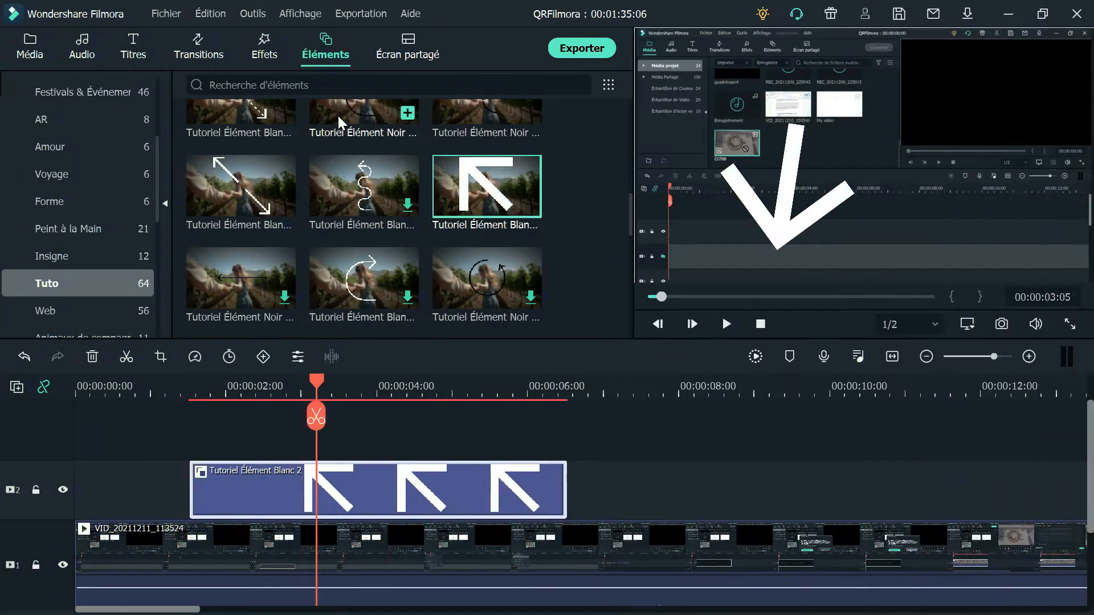
Step: Return to Filmora and place the favourite title Tiers-inférieurs 2 on track 3, directly after the arrow element ends
left_click(141, 36)
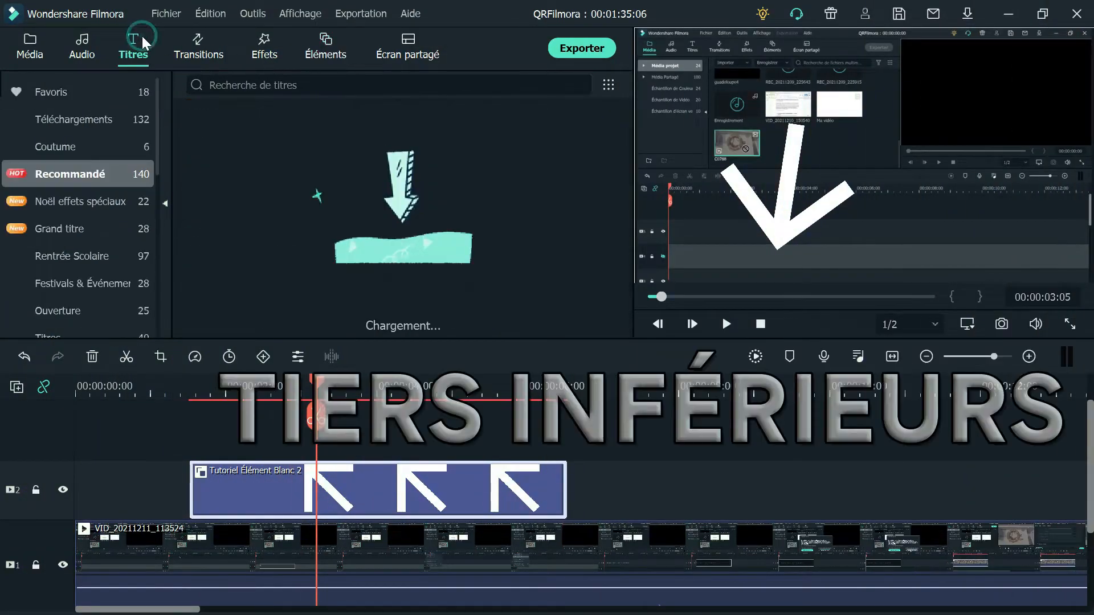
left_click(114, 91)
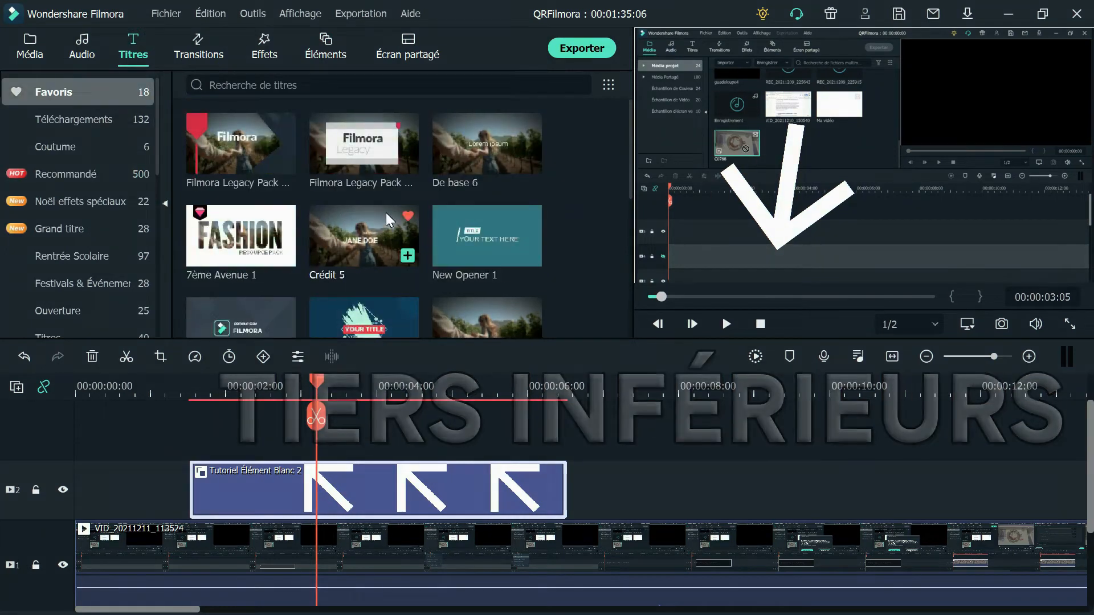
scroll(385, 213, "down", 5)
left_click_drag(448, 350, 567, 450)
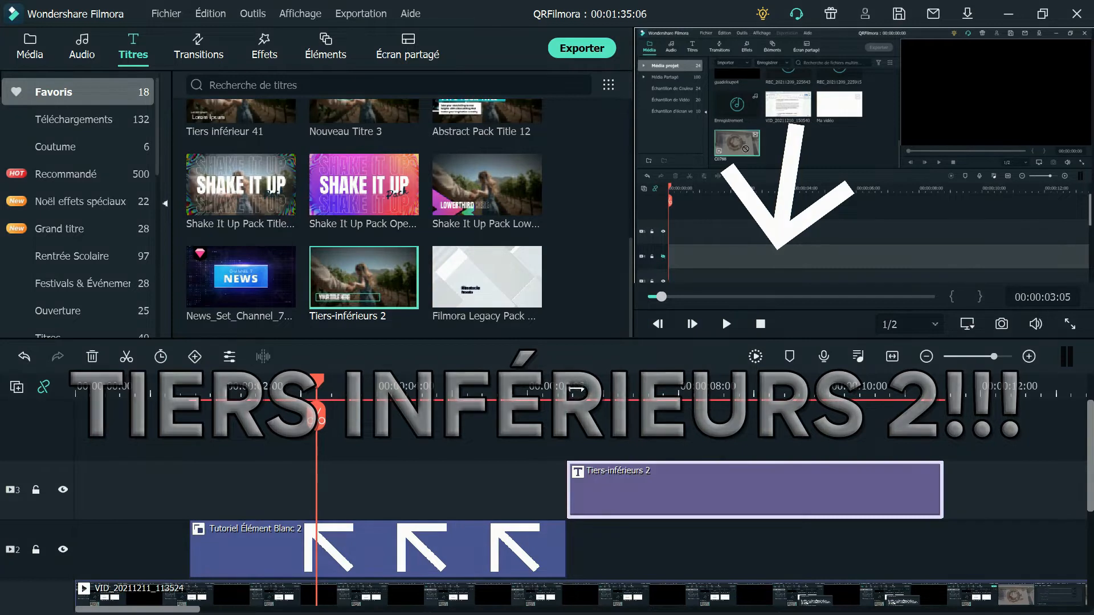
Step: Delete the "YOUR TITLE HERE" placeholder text from the Tiers-inférieurs 2 title and confirm the edit
double_click(596, 484)
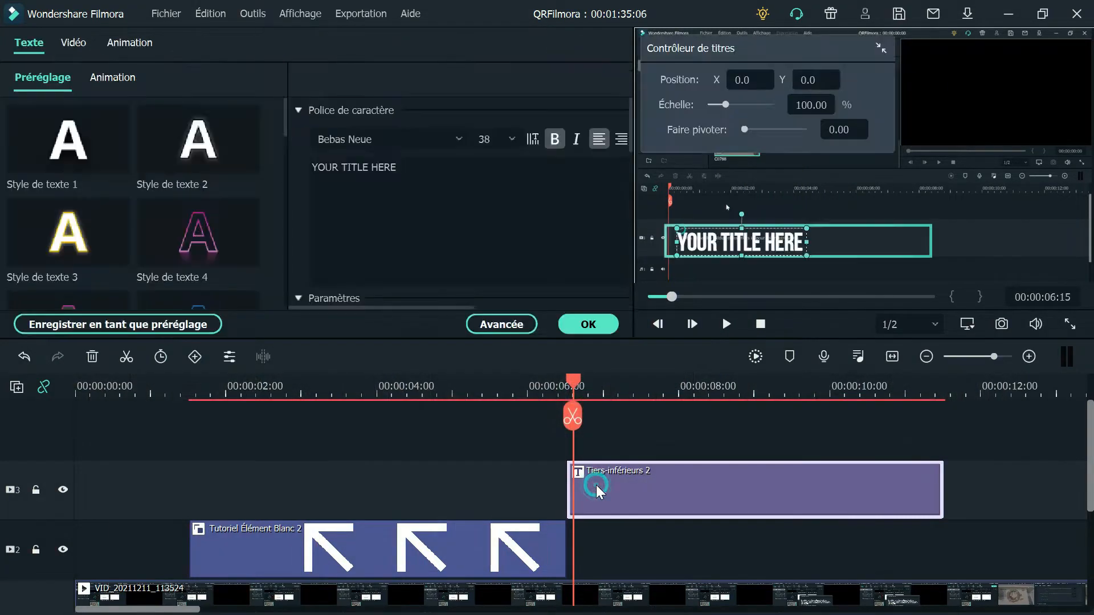
key("ctrl+a")
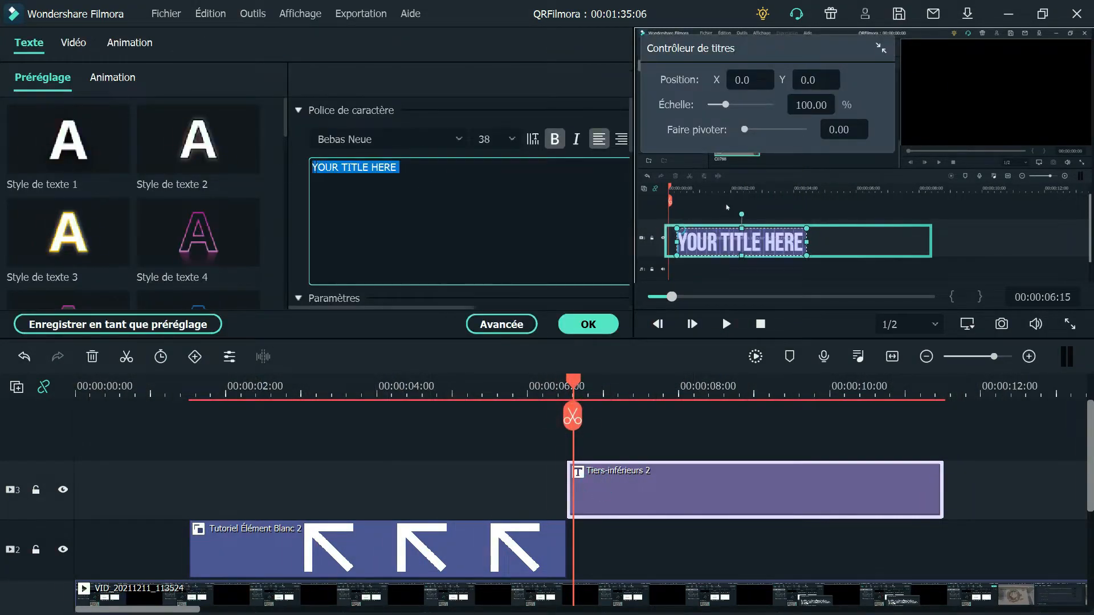
key("BackSpace")
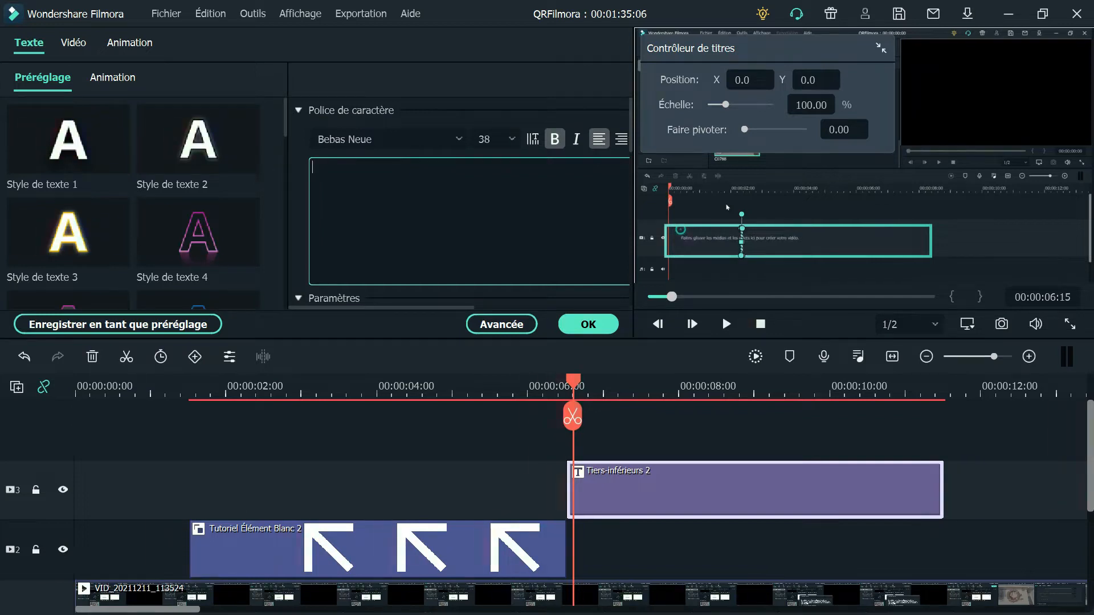
left_click(587, 324)
Step: Adjust the title's rectangular frame in the preview and play the result
left_click_drag(822, 248, 948, 194)
left_click_drag(794, 187, 631, 192)
key("space")
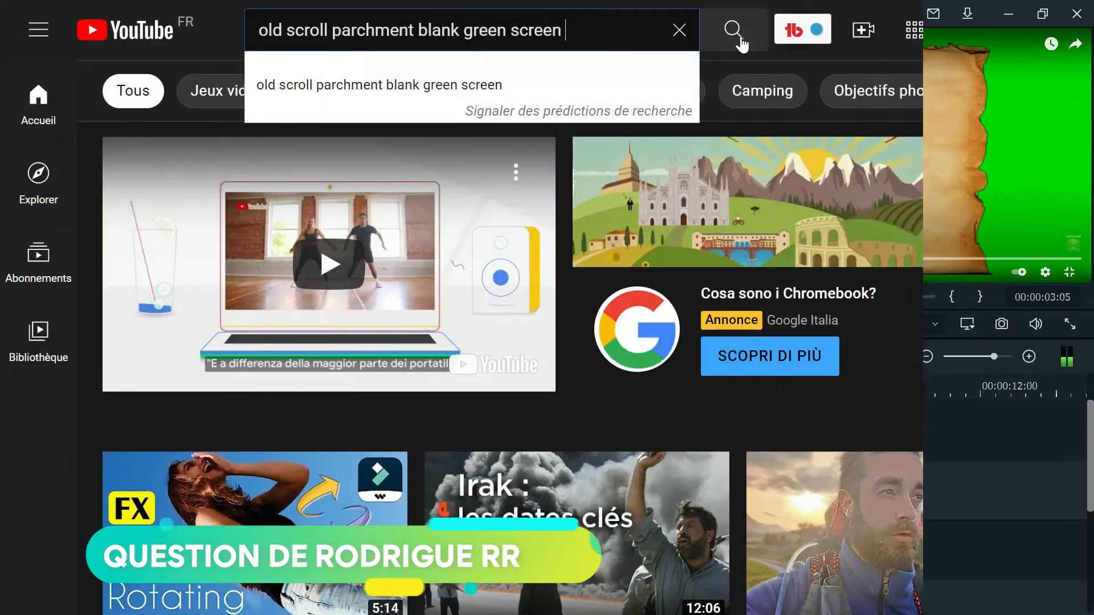
Step: Search YouTube for "old scroll parchment blank green screen" and open the video Old Paper Background (HD) Rolling
left_click(735, 34)
scroll(727, 222, "down", 8)
scroll(721, 220, "down", 15)
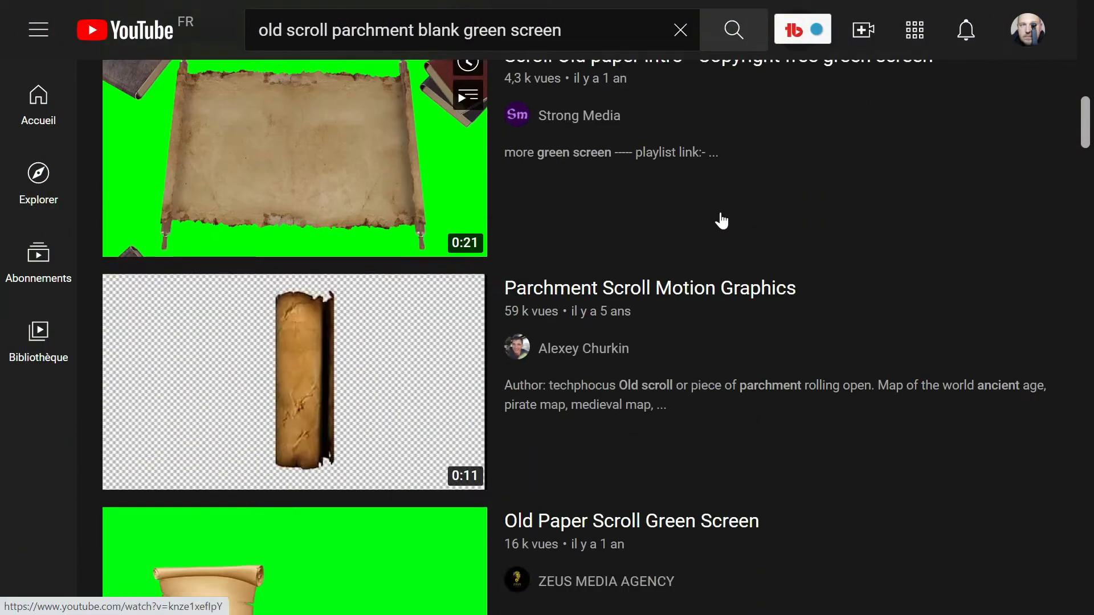
scroll(721, 221, "down", 2)
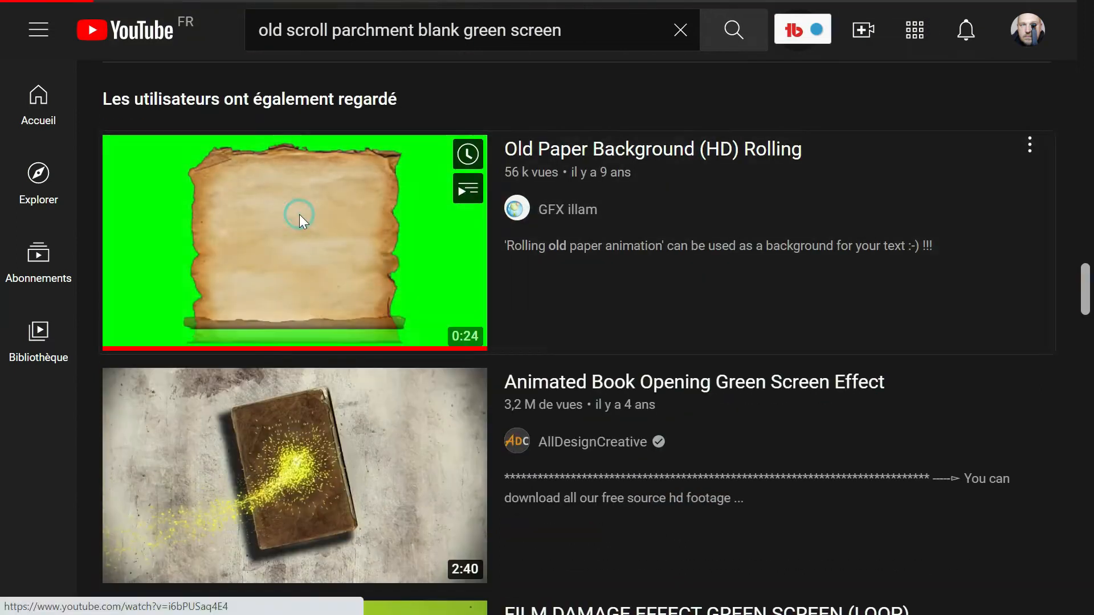
left_click(301, 220)
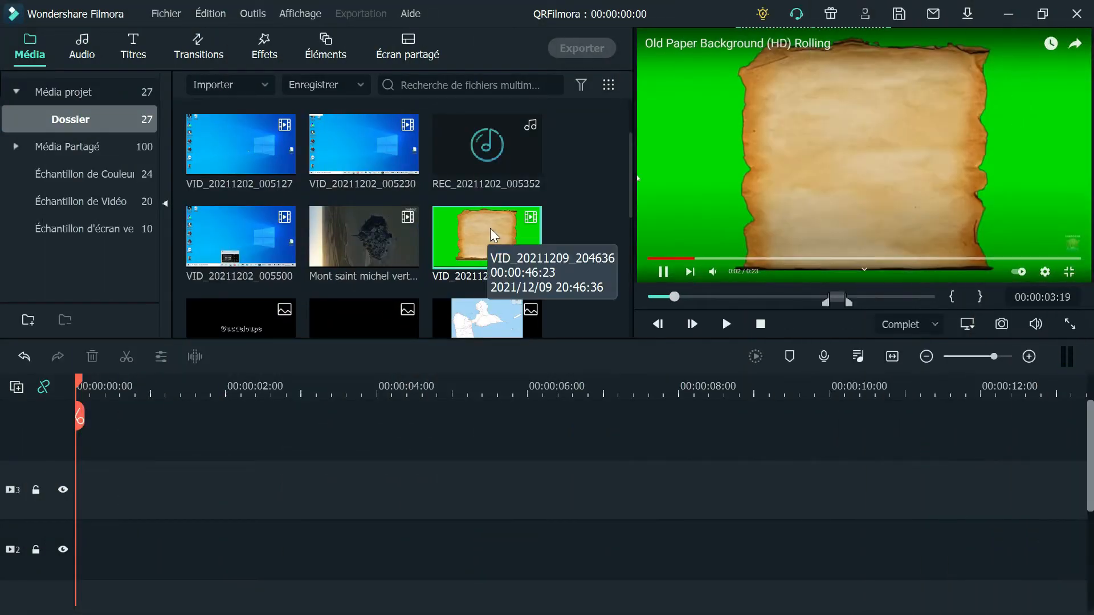
Step: Return to Filmora, place the parchment clip VID_20211209_204636 at the start of track 3 and open its video settings
left_click_drag(491, 228, 61, 493)
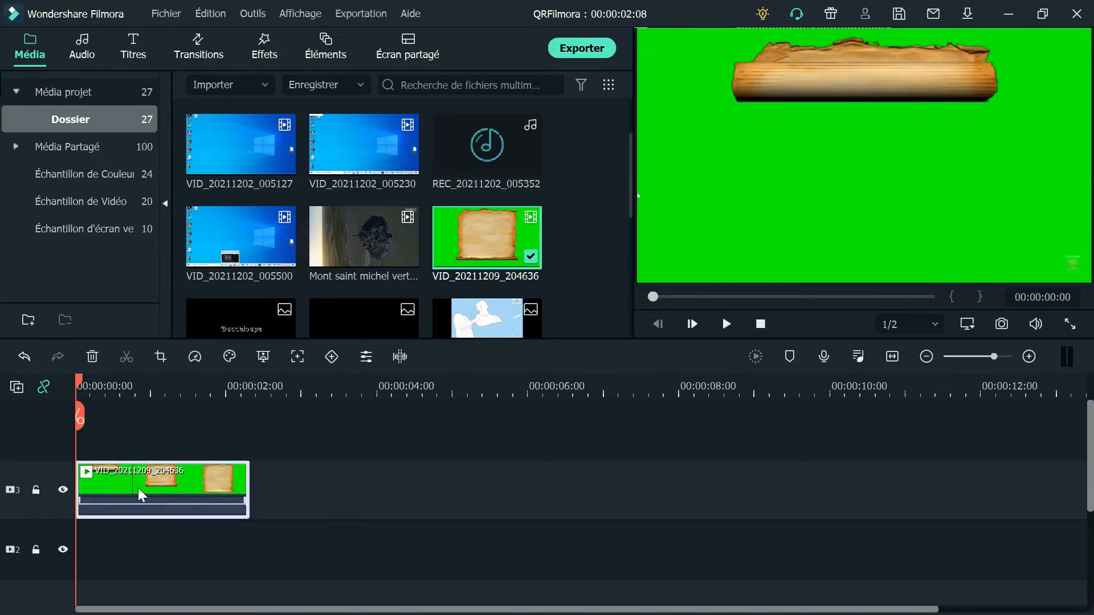
double_click(170, 498)
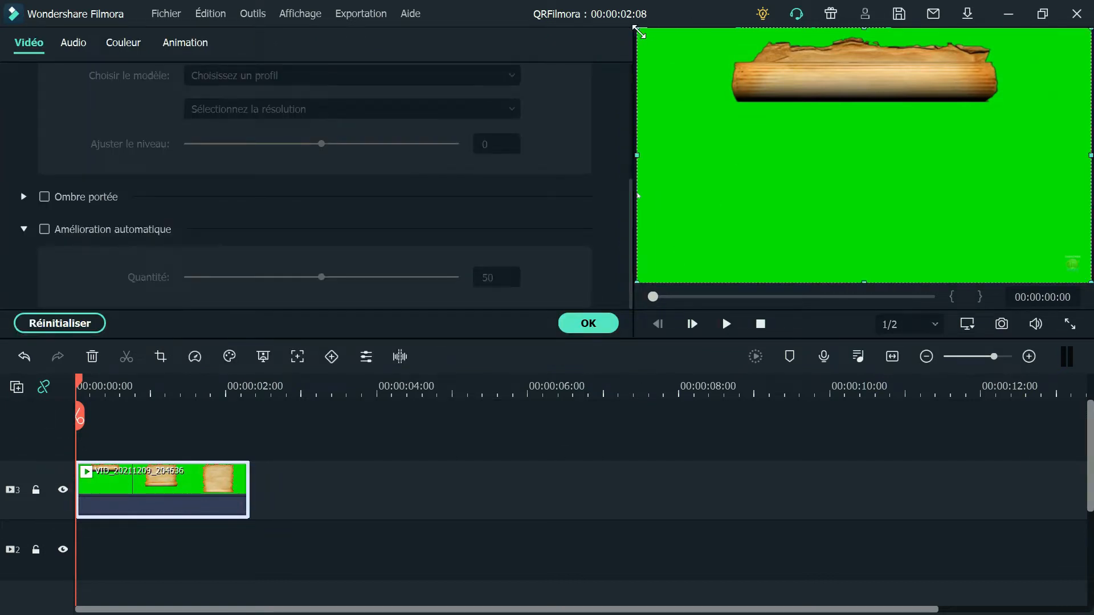
Step: Shrink the parchment clip and rotate it to vertical so the parchment unrolls from left to right, checking it by playback
left_click_drag(679, 63, 816, 128)
left_click_drag(955, 115, 1048, 206)
left_click_drag(955, 207, 842, 169)
key("space")
key("space")
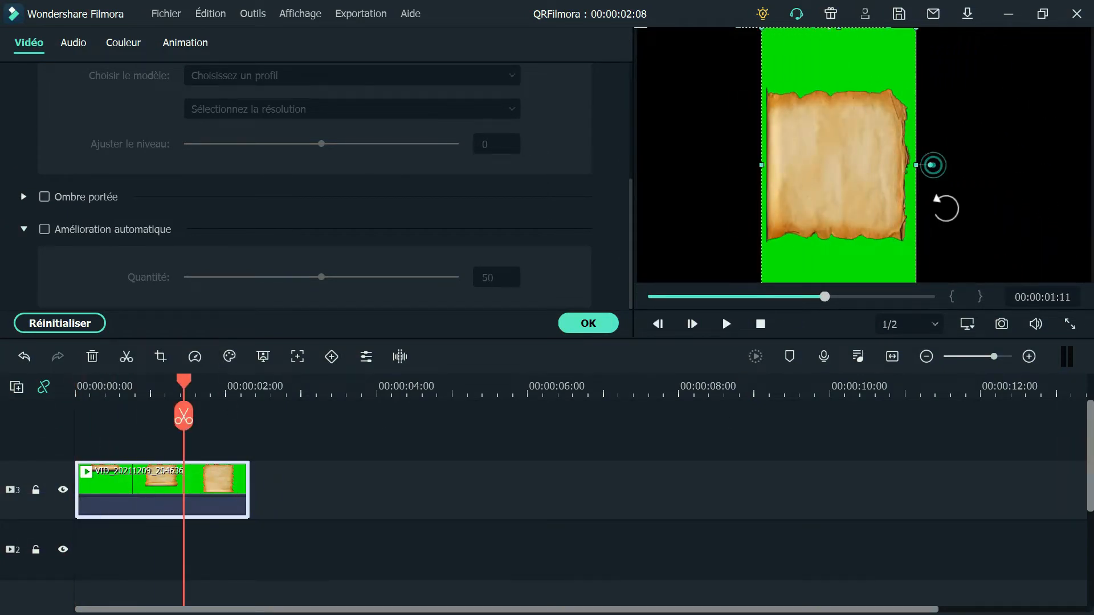
left_click_drag(946, 208, 682, 169)
left_click_drag(175, 382, 33, 389)
key("space")
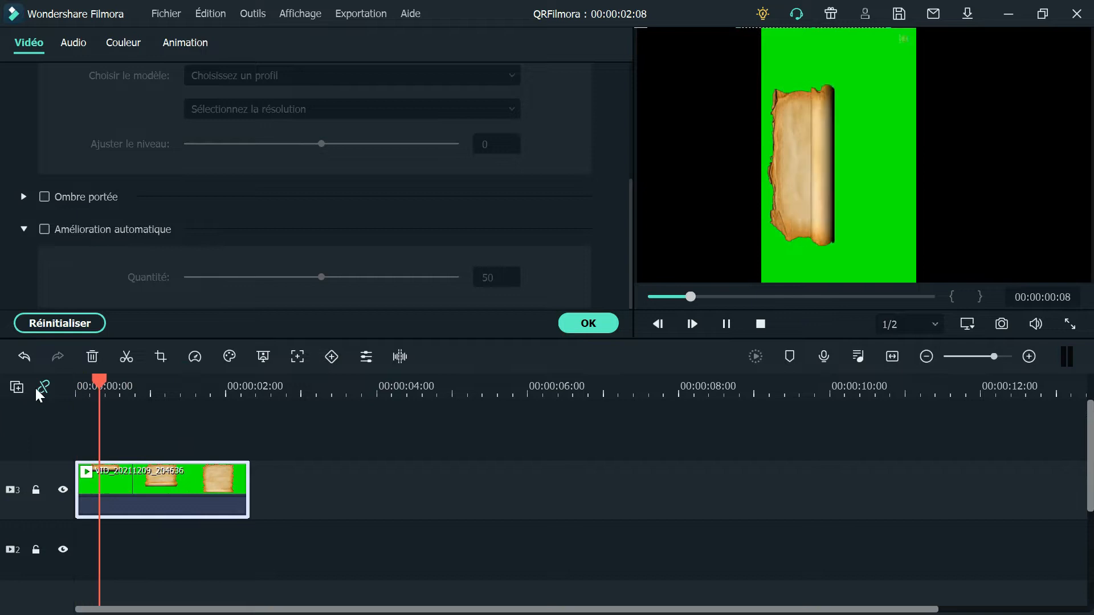
Step: Remove the parchment clip's green background by enabling Chroma Key and confirm the settings
left_click(165, 484)
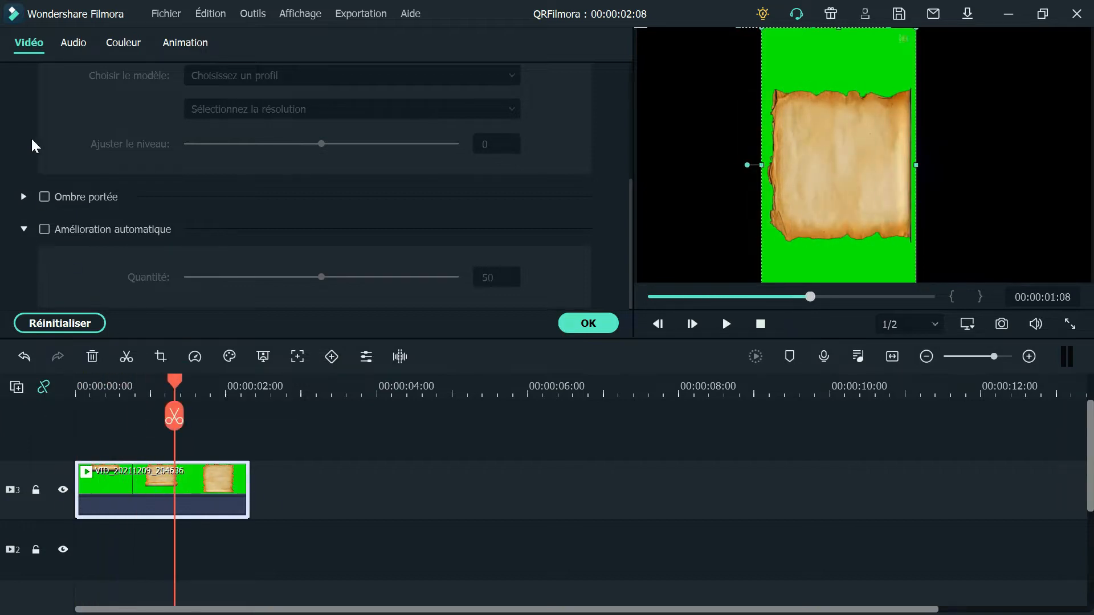
scroll(31, 137, "up", 3)
left_click(43, 82)
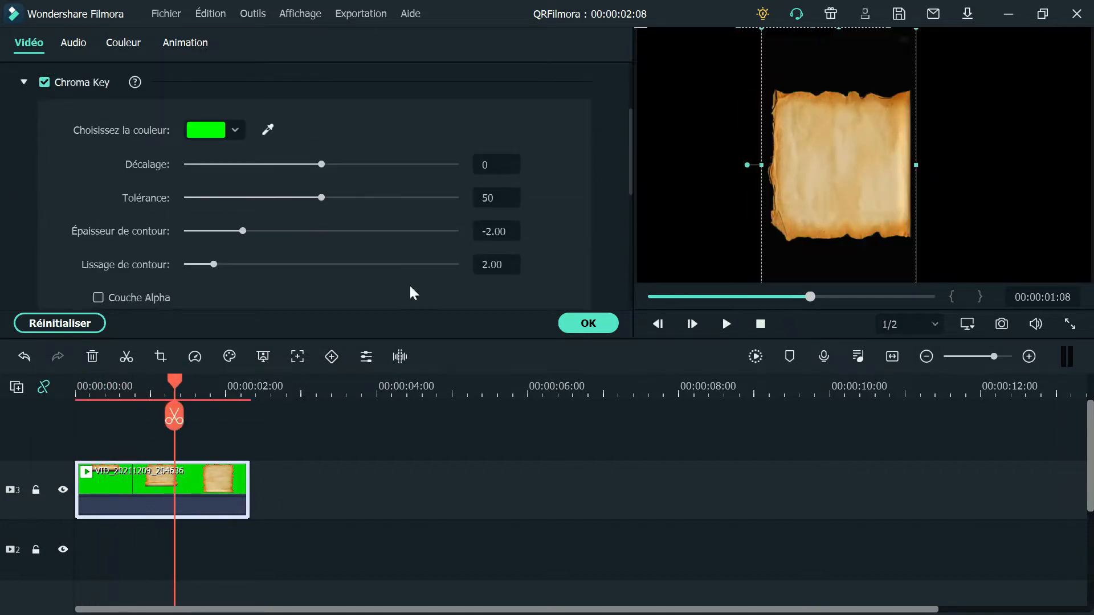
left_click(589, 323)
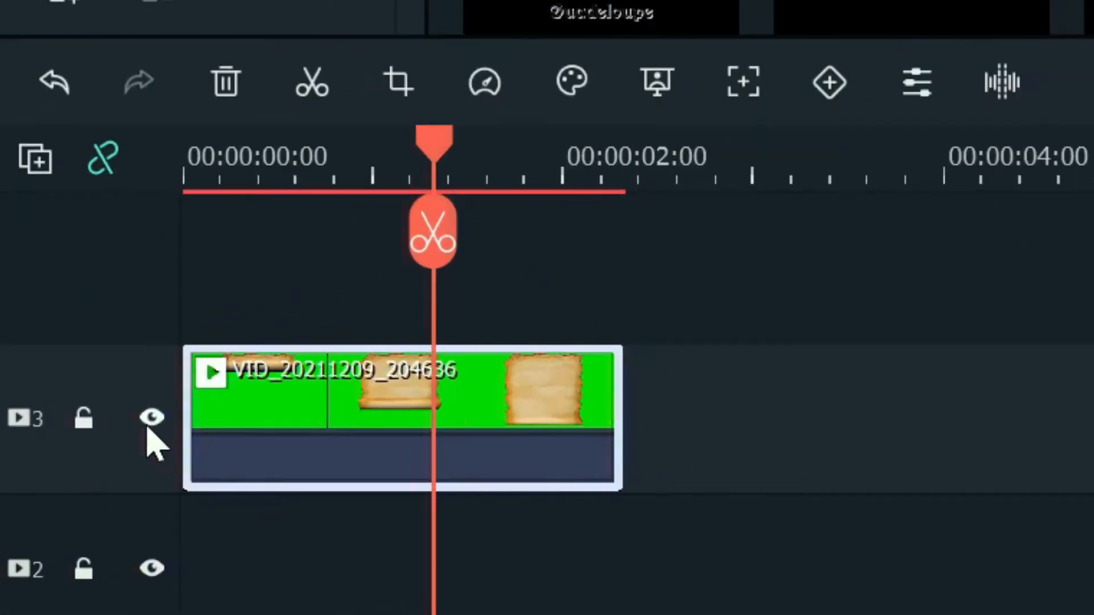
Step: Hide the parchment track and place the De base 6 title at the start of track 4, returning the playhead to the beginning
left_click(63, 490)
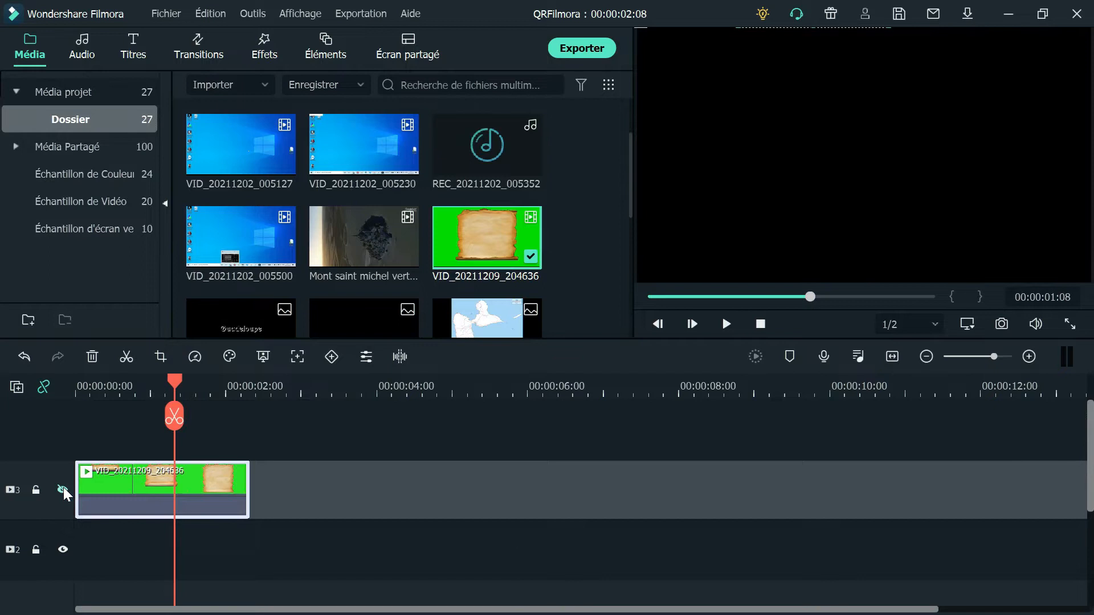
left_click(135, 33)
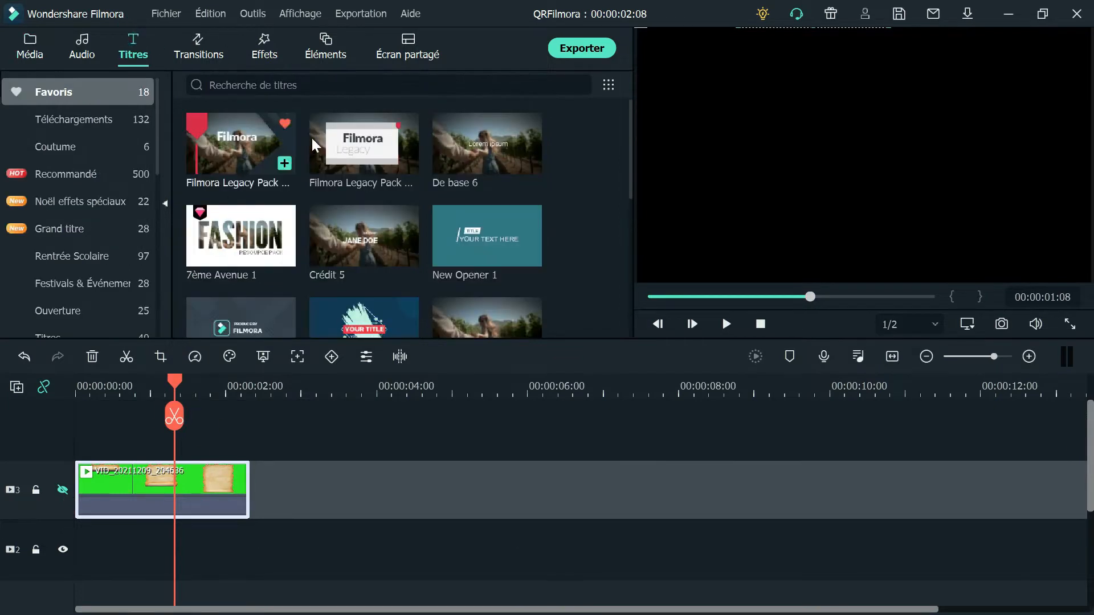
left_click_drag(171, 409, 80, 446)
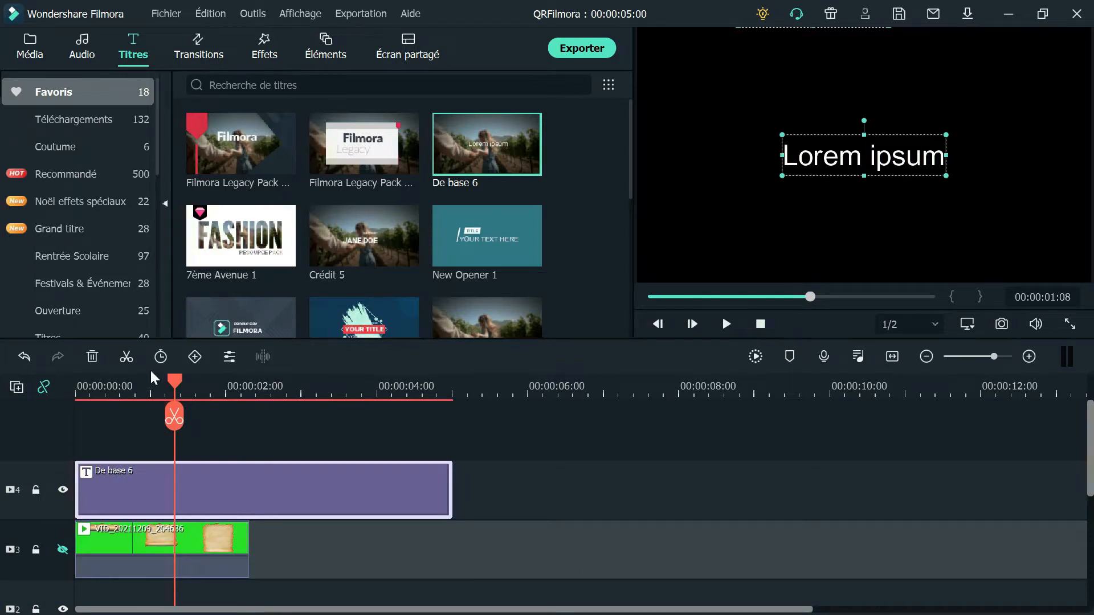
left_click_drag(173, 378, 74, 407)
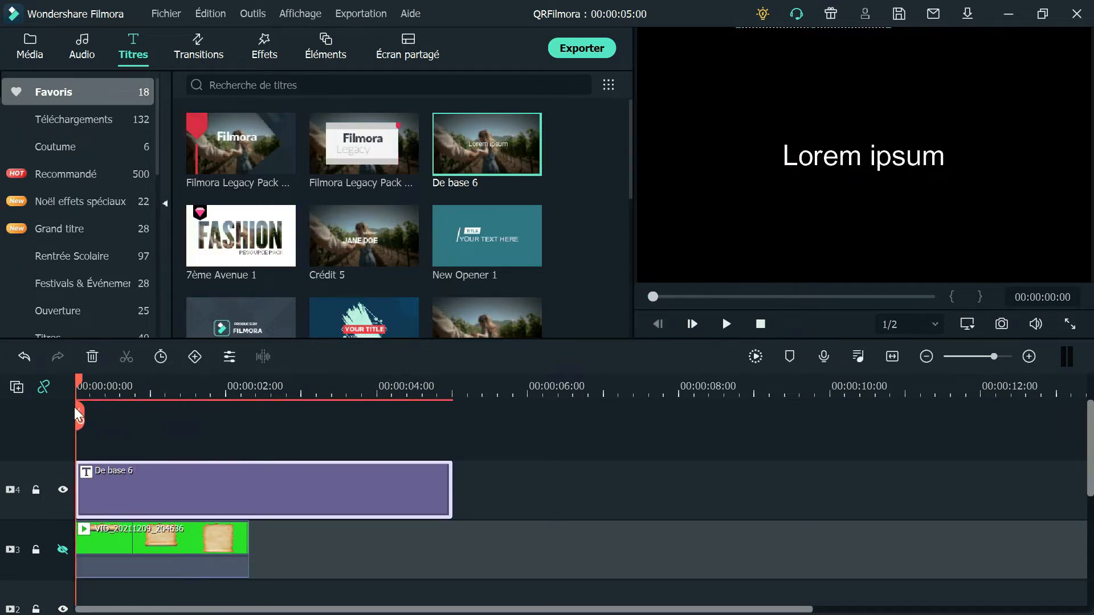
Step: Change the De base 6 title's text to "Guadeloupe" and set its font to Blackadder ITC
double_click(250, 482)
type("Guadeloupe")
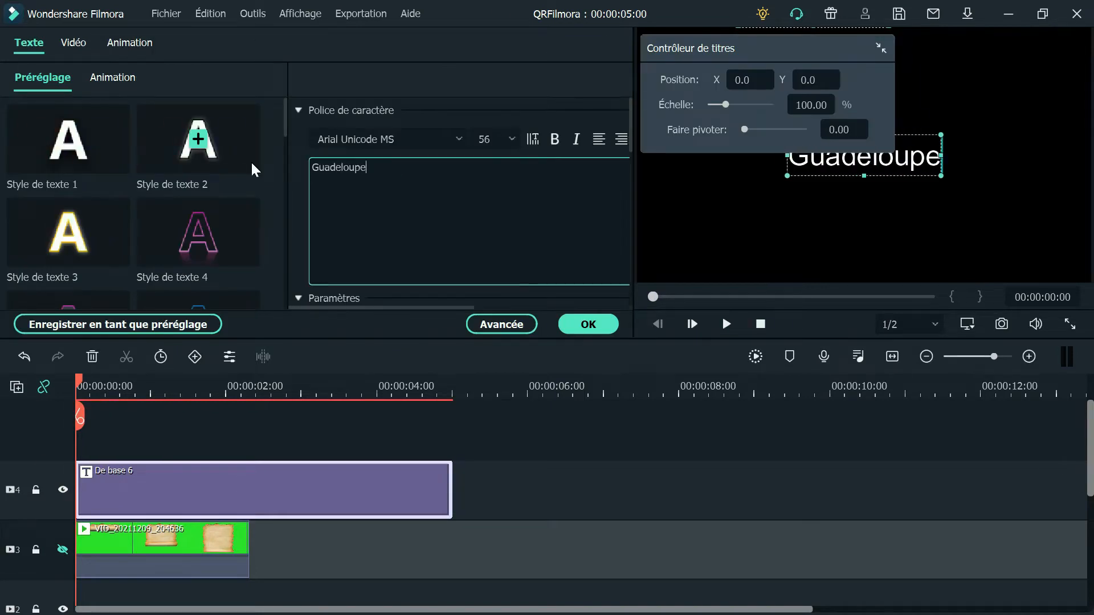
left_click(388, 140)
scroll(484, 302, "down", 5)
scroll(476, 297, "down", 1)
scroll(475, 297, "up", 10)
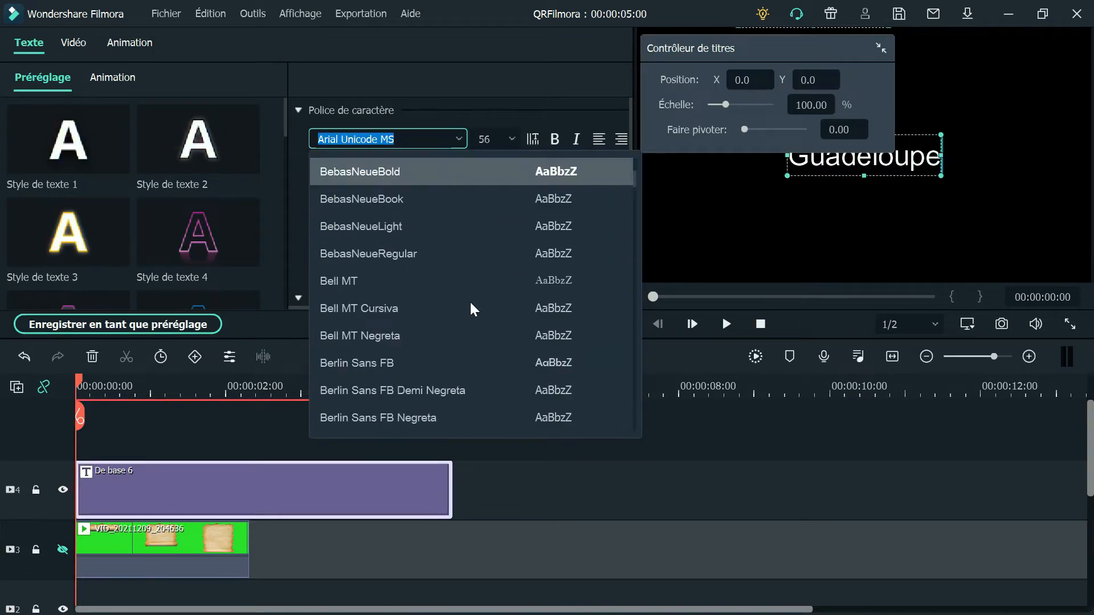
scroll(471, 310, "down", 1)
left_click(468, 388)
Step: Change the font size of the Guadeloupe title, confirm the text settings and preview the title
left_click(511, 139)
scroll(503, 188, "down", 1)
left_click(497, 225)
left_click(569, 326)
key("space")
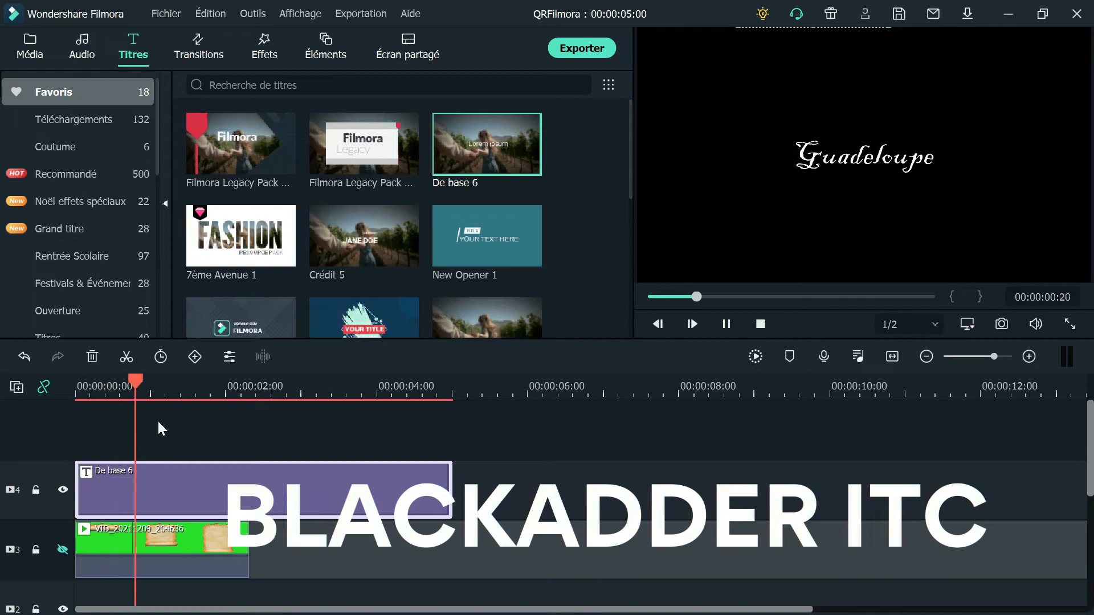
key("space")
left_click_drag(146, 379, 79, 395)
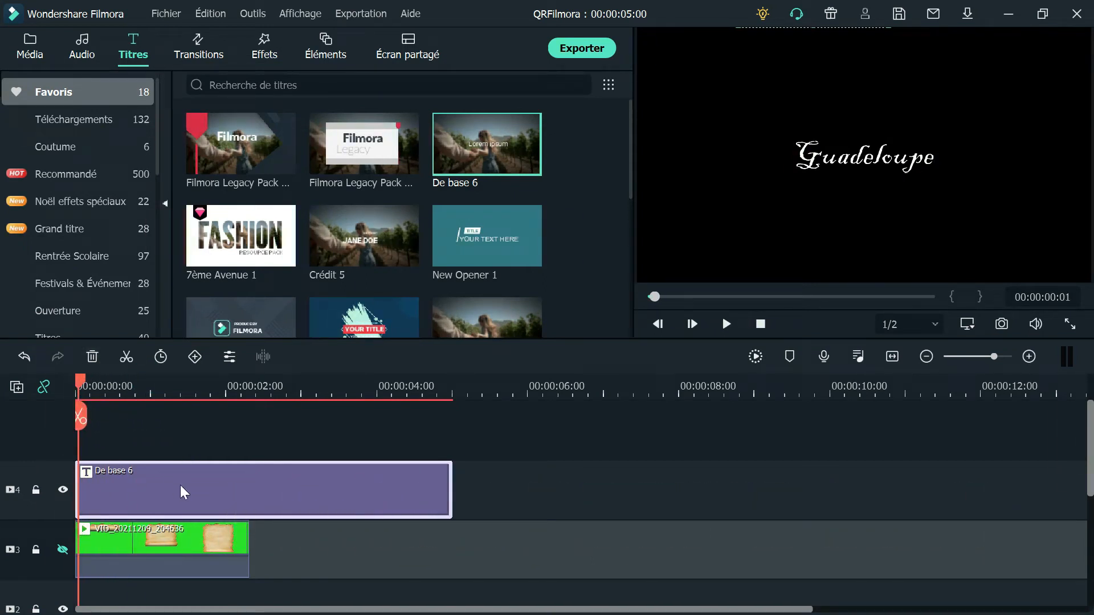
Step: Apply the Effacer Slide transition across the Guadeloupe title and play it back from the start
left_click(198, 46)
scroll(344, 165, "down", 10)
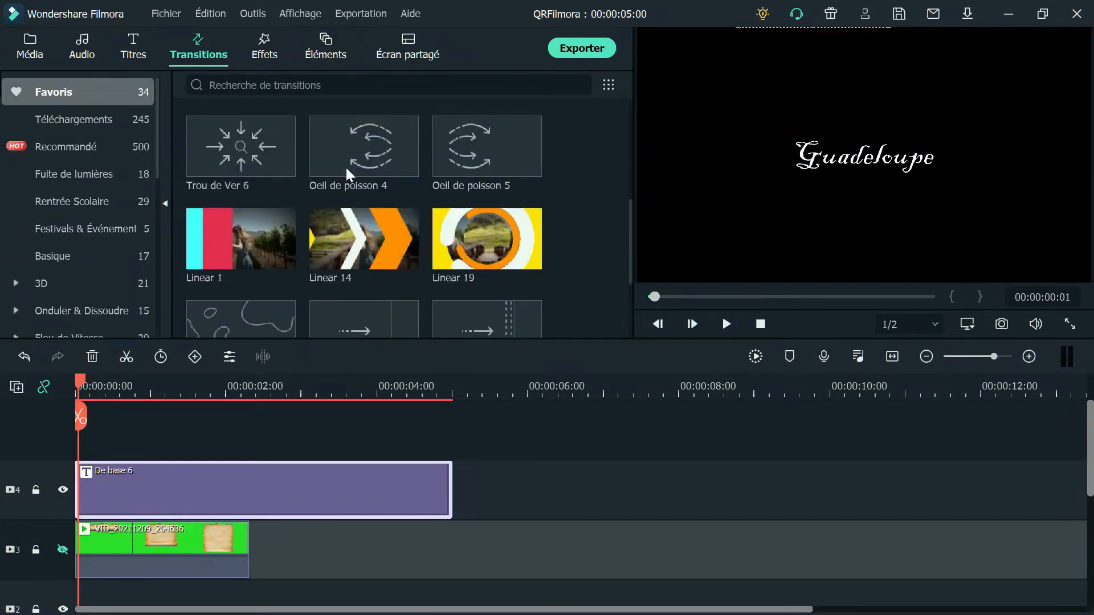
left_click_drag(341, 170, 451, 491)
key("space")
key("space")
left_click(92, 390)
key("space")
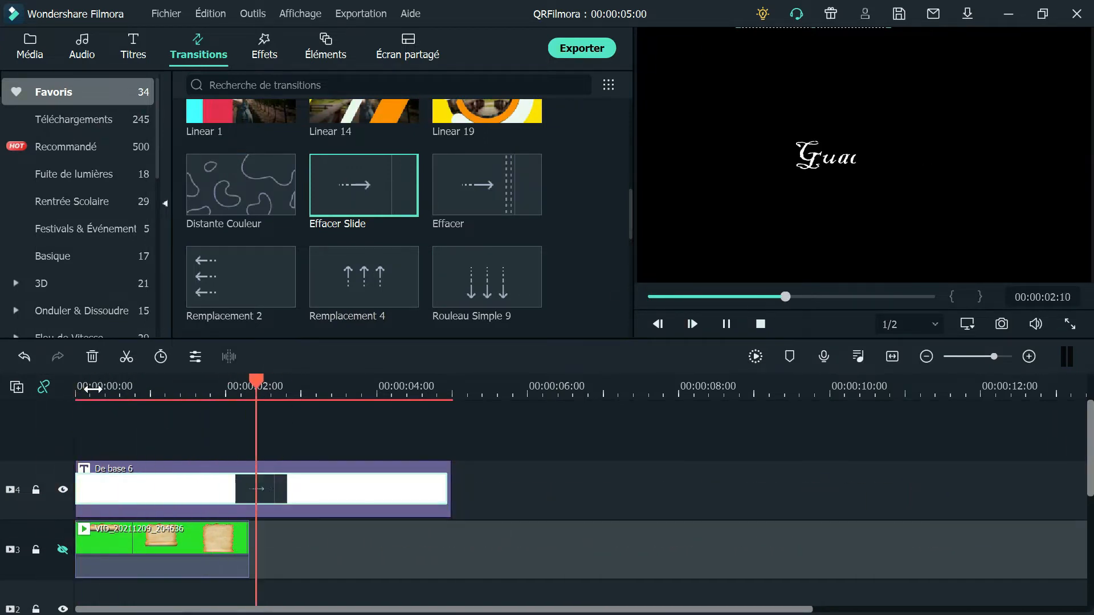
Step: Export the title animation locally as an MP4 file and import the exported video into the project media
left_click(582, 50)
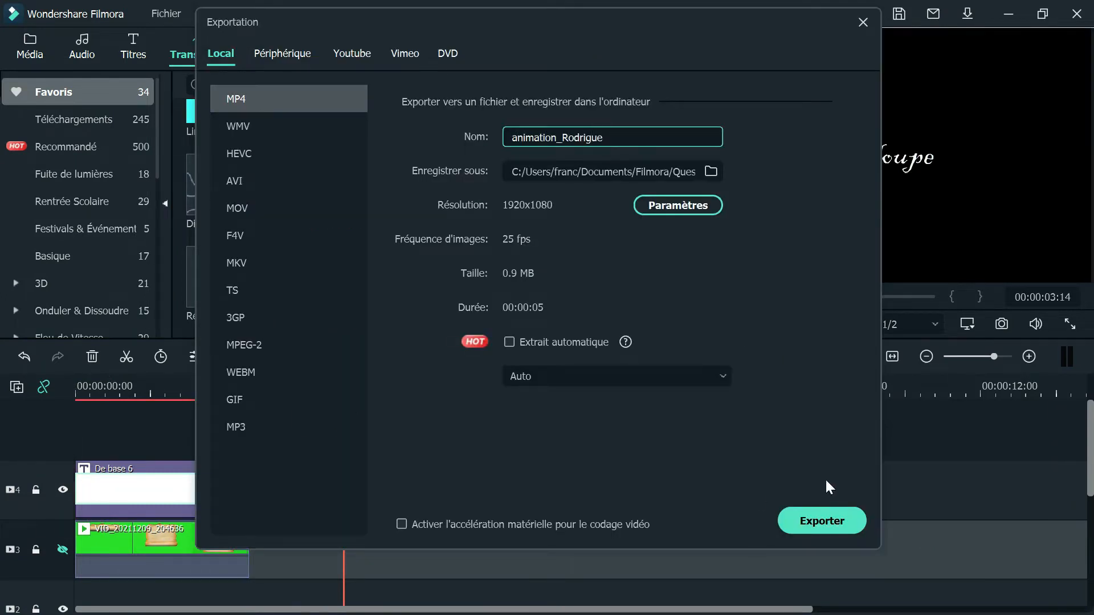
left_click(822, 521)
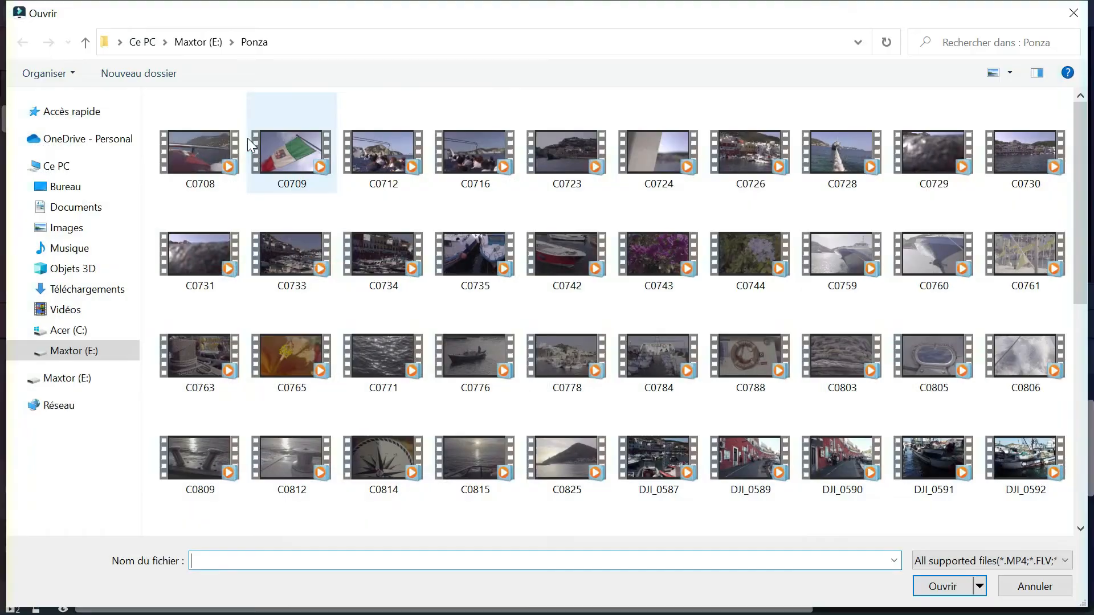
left_click(76, 207)
double_click(188, 285)
double_click(196, 405)
double_click(221, 143)
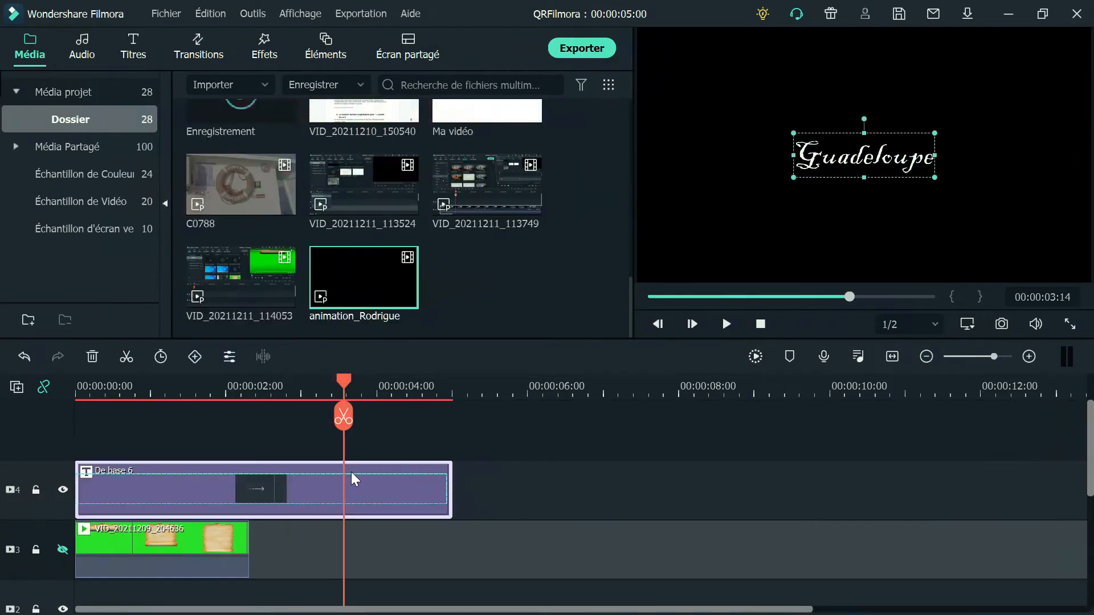
Step: Delete the De base 6 title from track 4 and put the exported title animation in its place at the timeline start
key("Delete")
left_click_drag(364, 277, 80, 483)
left_click(76, 386)
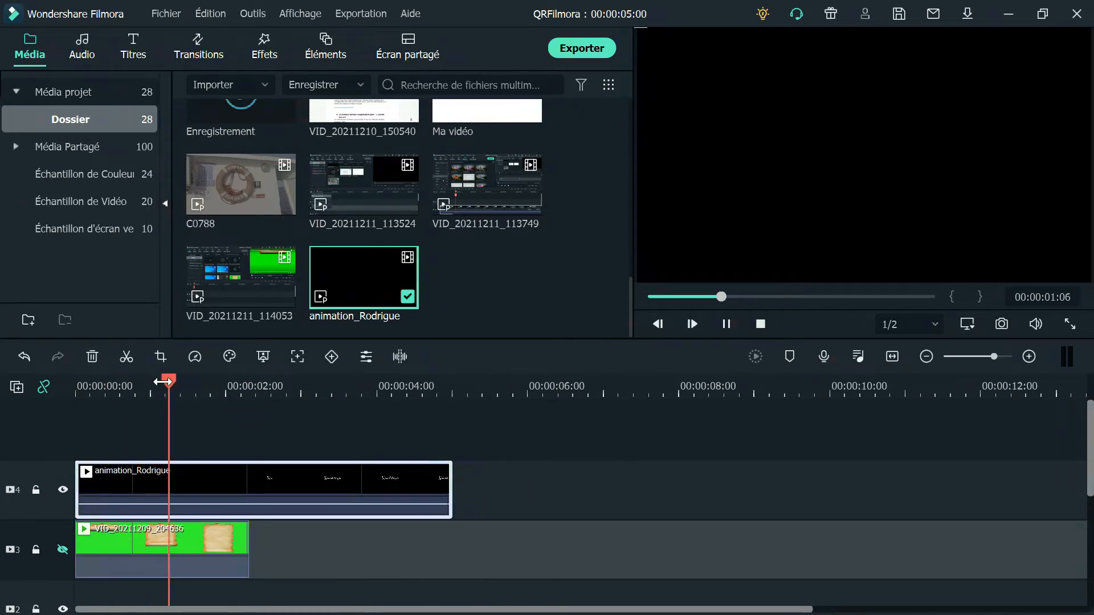
Step: Trim the exported title animation to the part between 00:00:01:22 and 00:00:03:03 and move it above the parchment, starting at about 00:00:00:09
key("space")
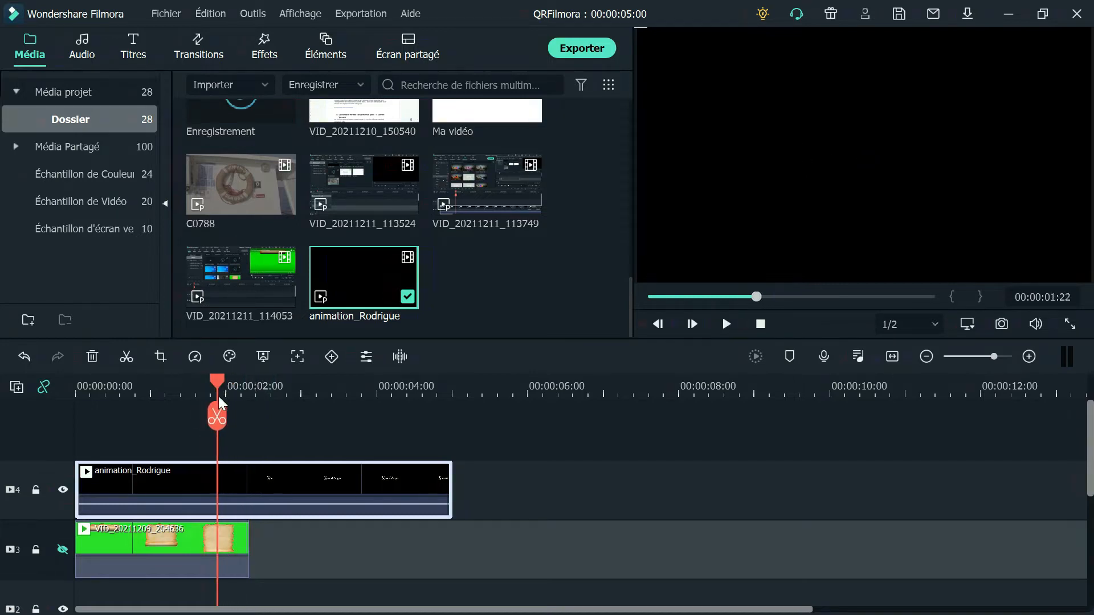
right_click(181, 481)
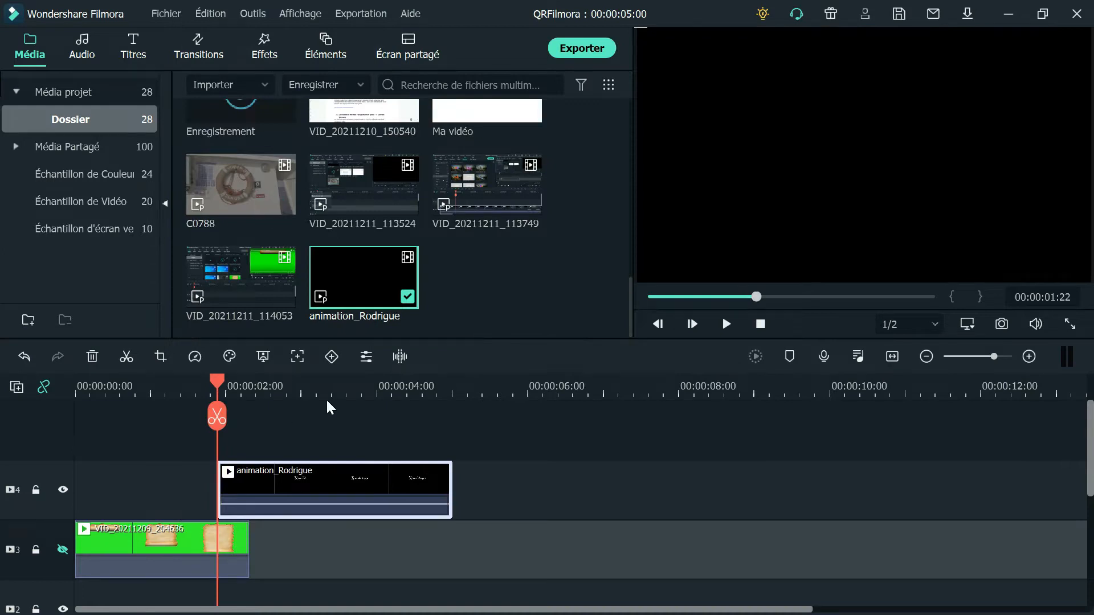
left_click(338, 393)
left_click_drag(378, 390, 288, 410)
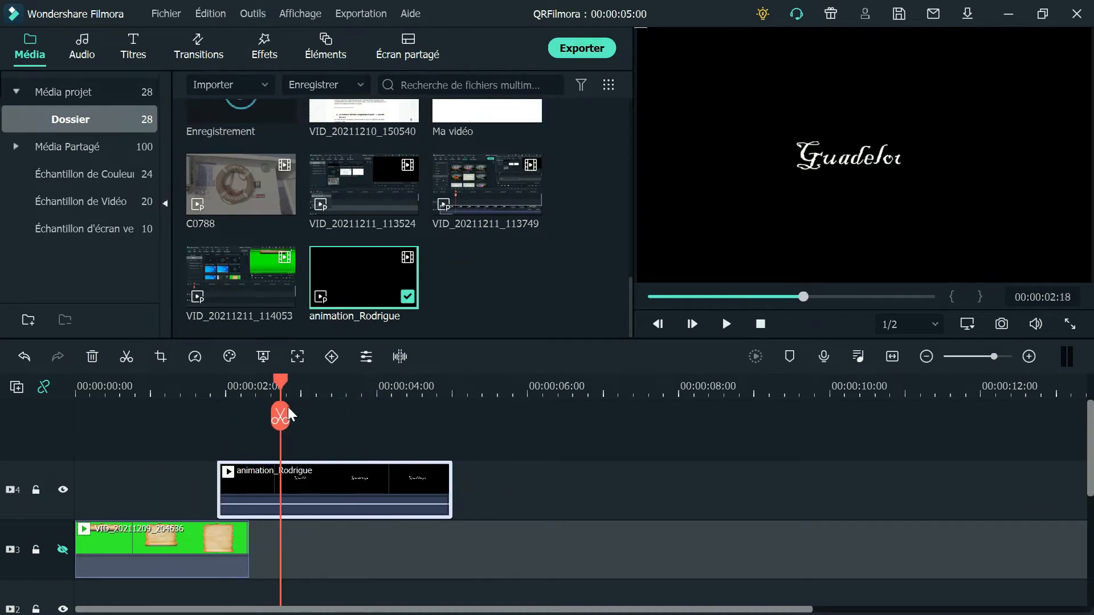
right_click(349, 469)
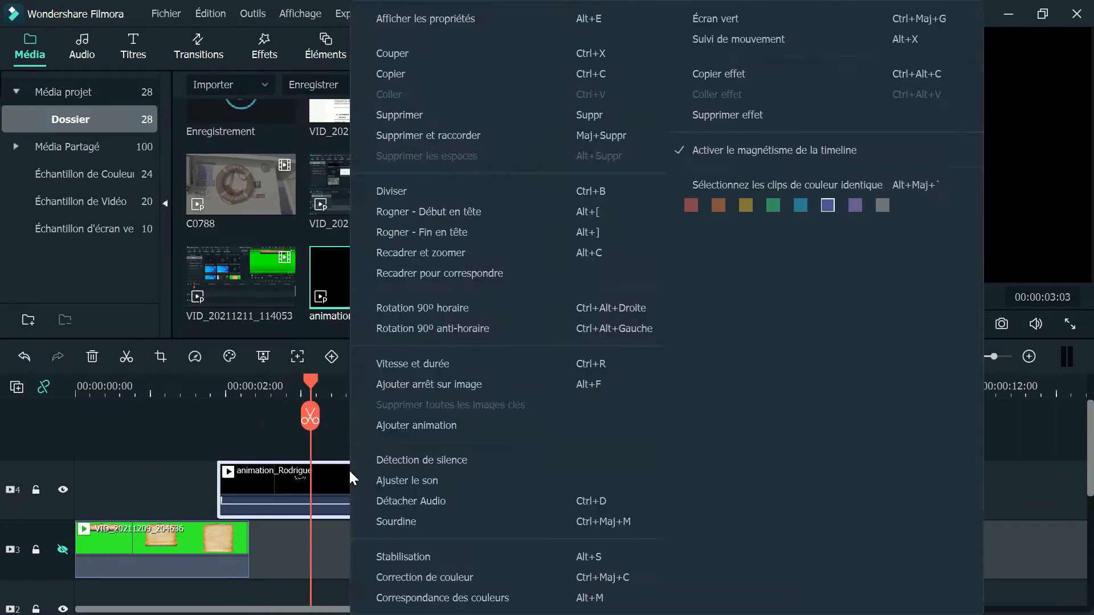
left_click(484, 232)
left_click_drag(282, 480, 166, 486)
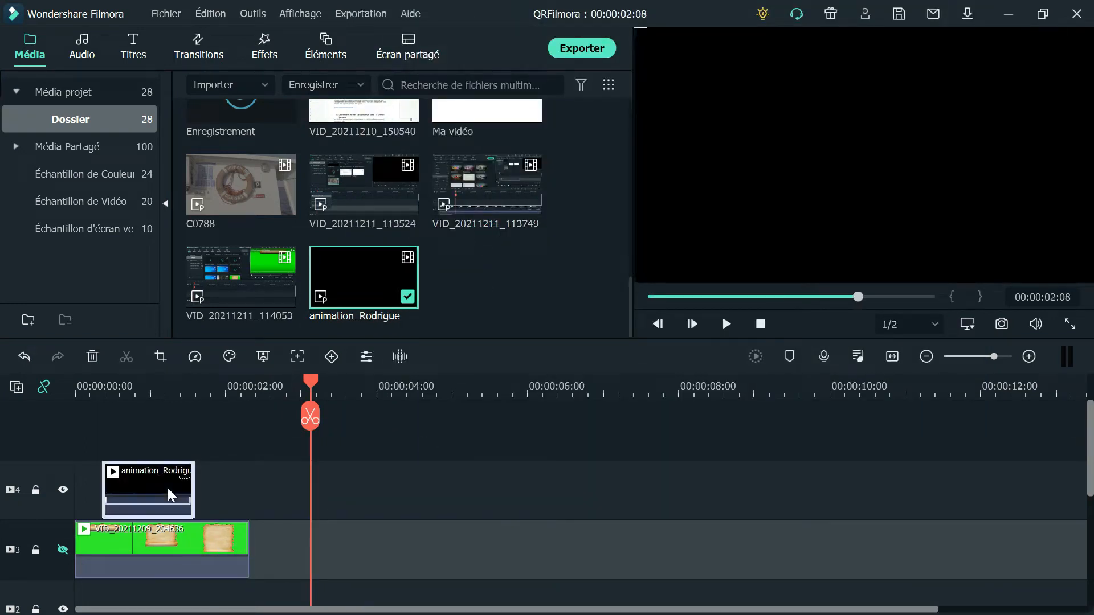
Step: Enable Chroma Key on the title animation clip with black as the key colour and make the parchment track visible again
double_click(149, 474)
left_click(44, 82)
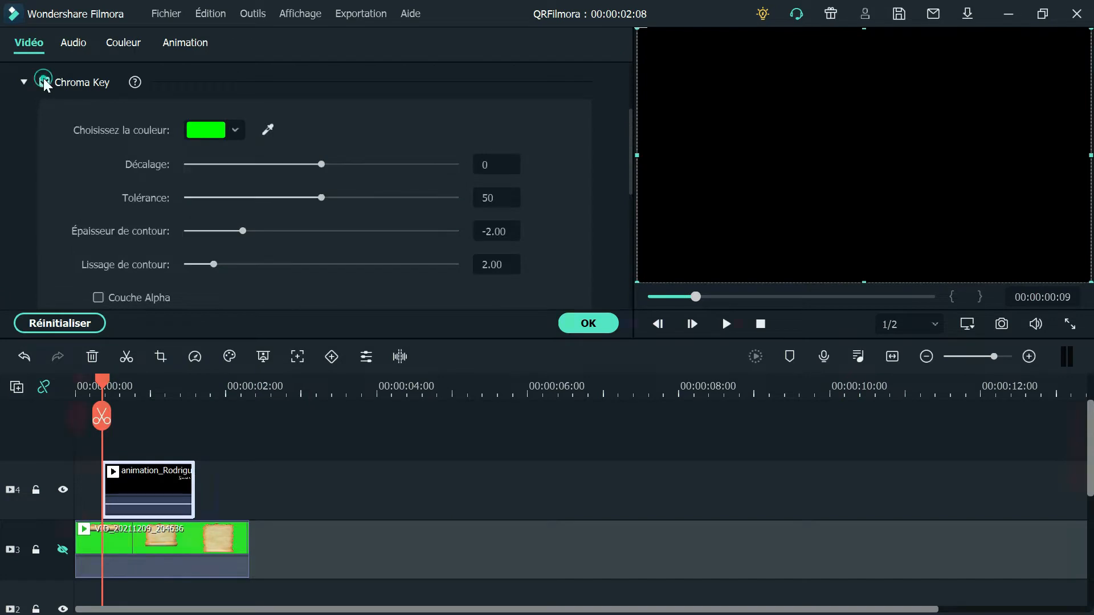
left_click(151, 394)
left_click(233, 130)
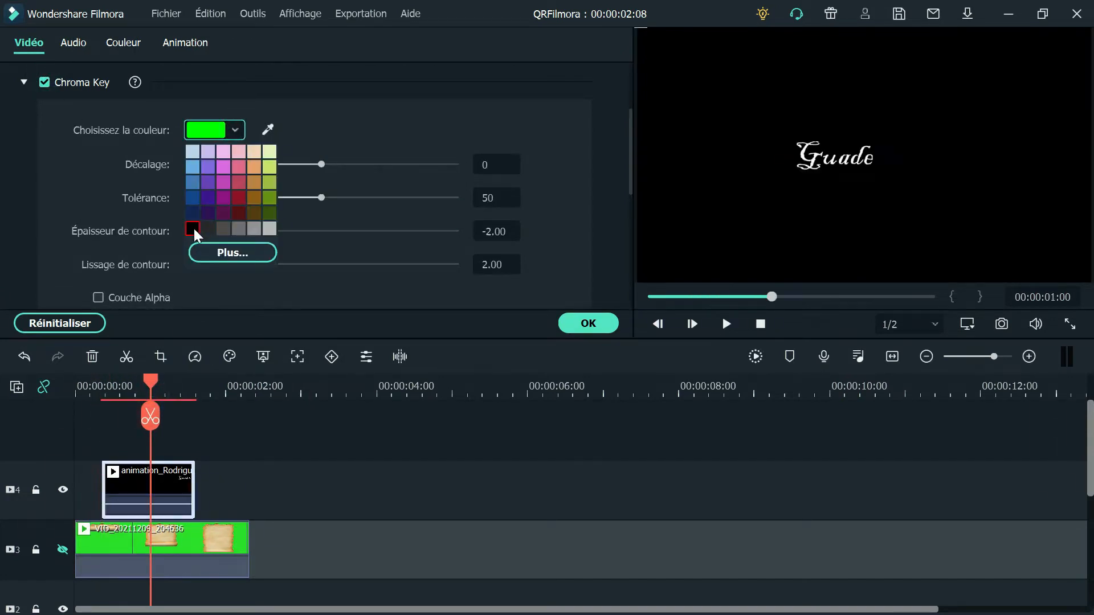
left_click(194, 228)
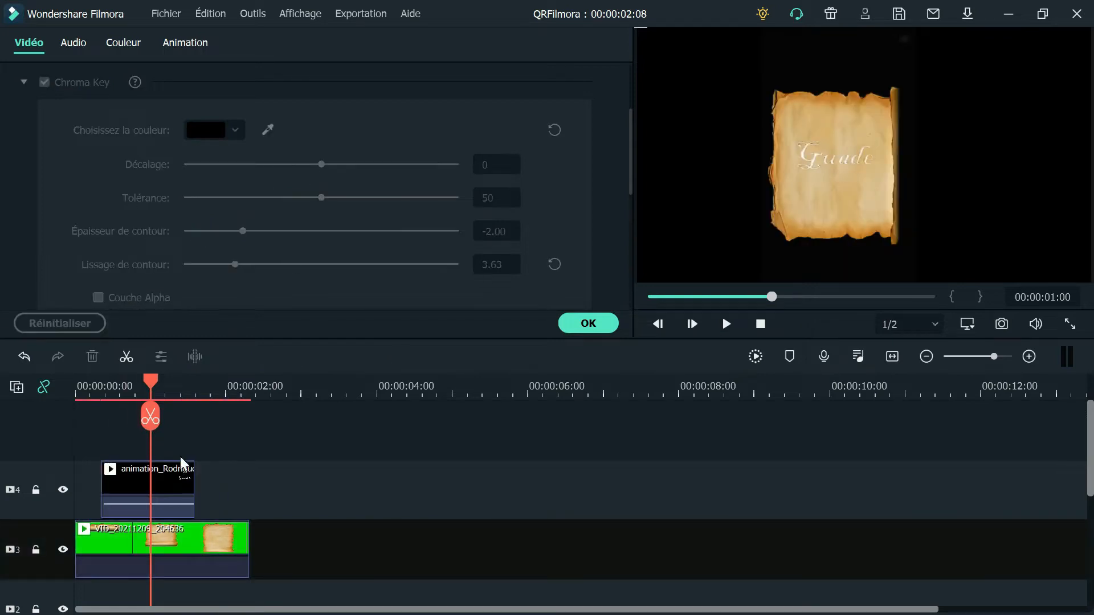
Step: Refine the title's Chroma Key to offset 56, tolerance 100, edge thickness 2.43 and edge feather 12.17, confirm and preview the result
left_click_drag(321, 164, 437, 165)
left_click(392, 231)
left_click_drag(241, 265, 348, 255)
left_click(596, 324)
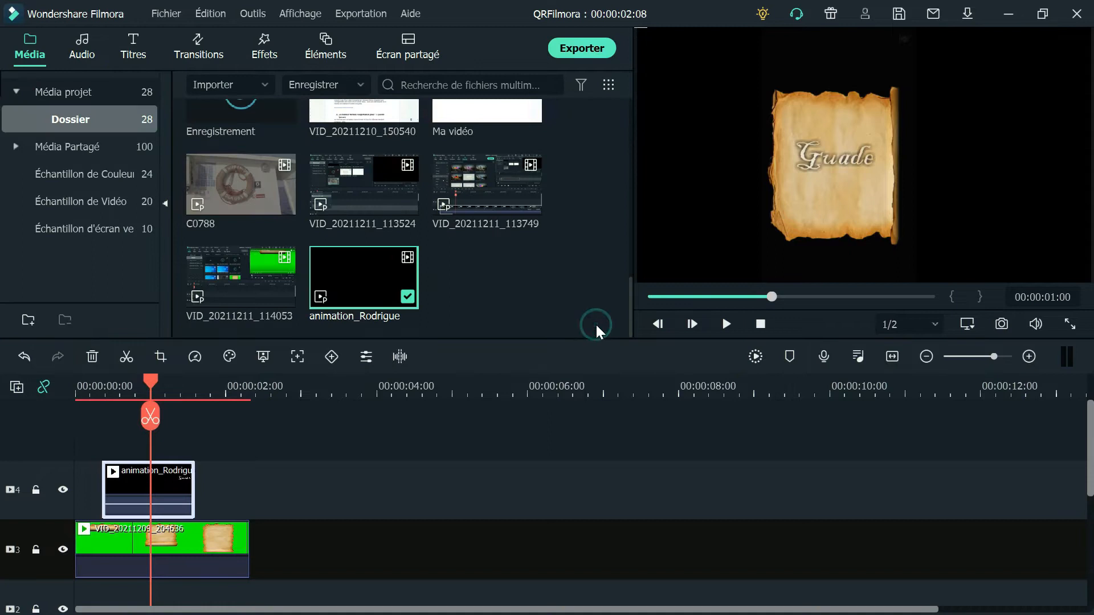
left_click(88, 390)
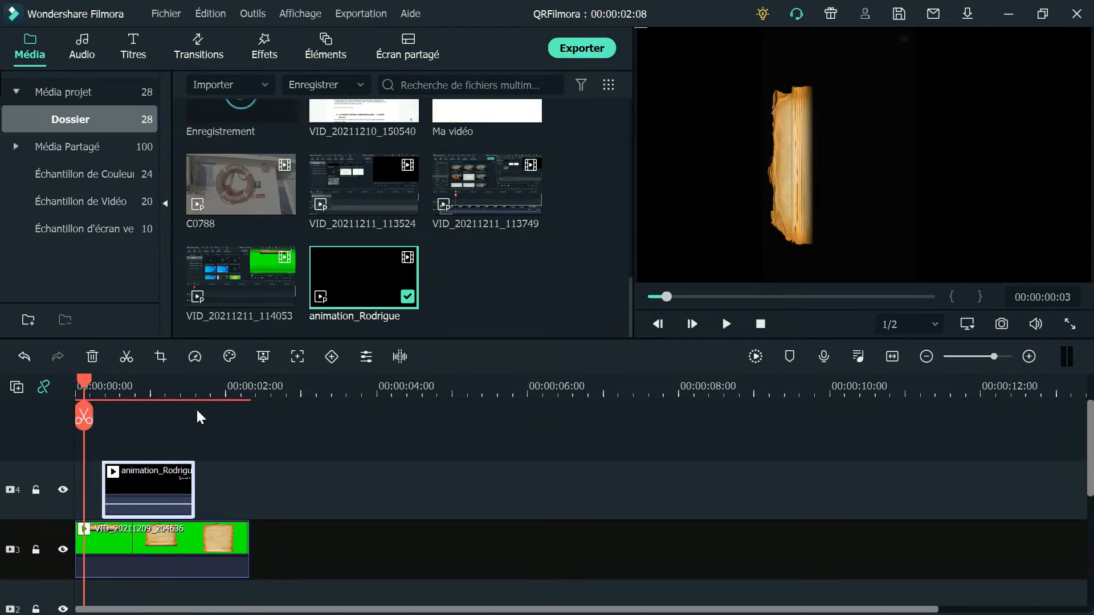
key("space")
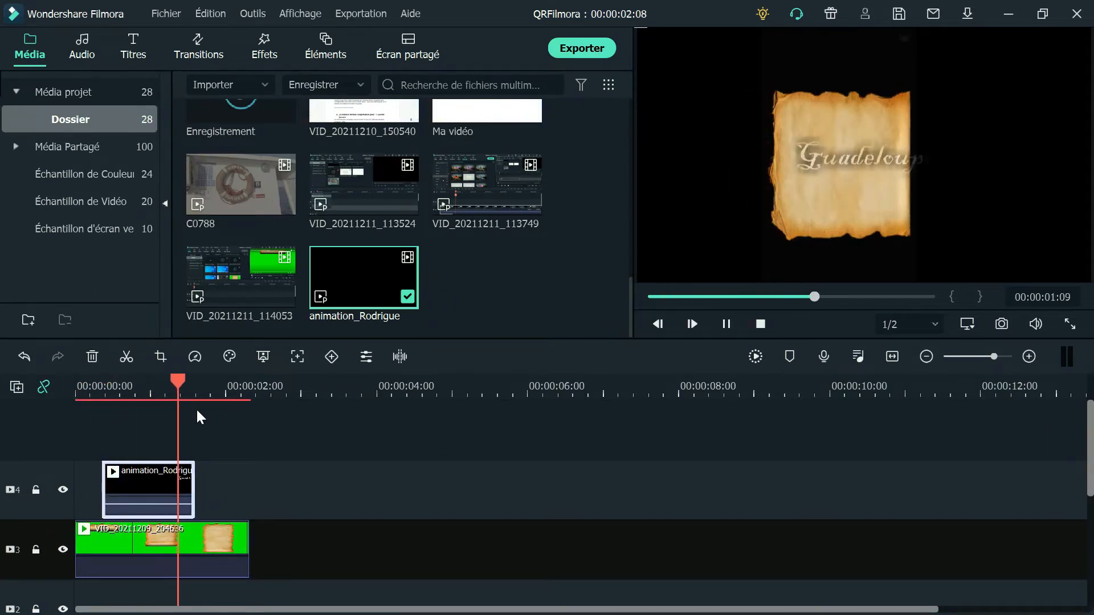
Step: Move the title animation clip to the timeline start, slow it to 0.82x and check it by playback
double_click(155, 484)
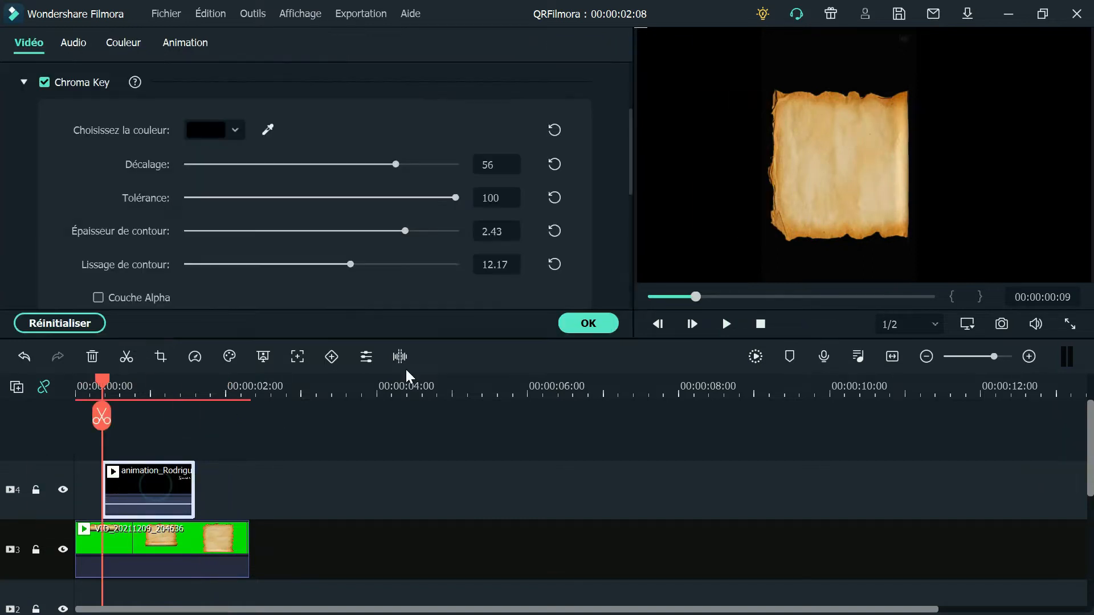
left_click(149, 389)
mouse_move(187, 488)
left_mouse_down()
mouse_move(159, 487)
mouse_move(197, 483)
mouse_move(189, 486)
left_mouse_up()
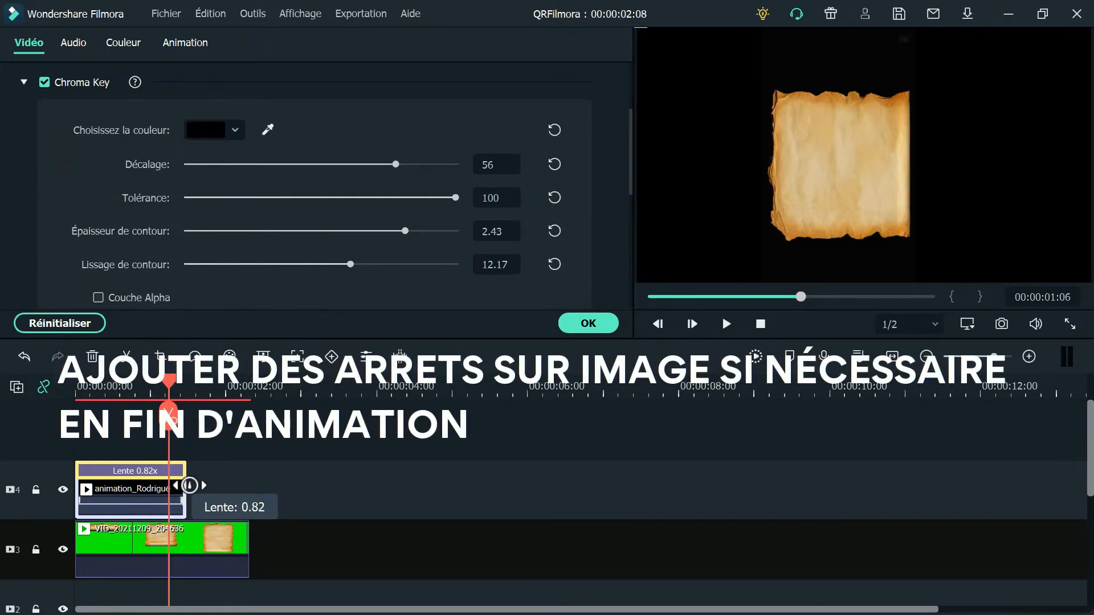
left_click(79, 387)
key("space")
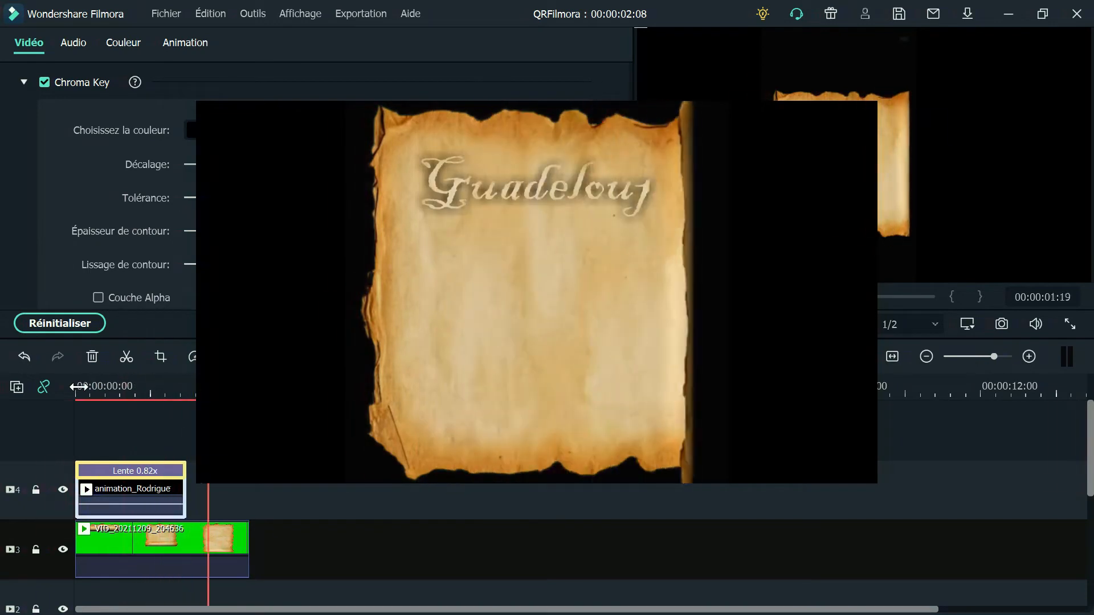
double_click(155, 494)
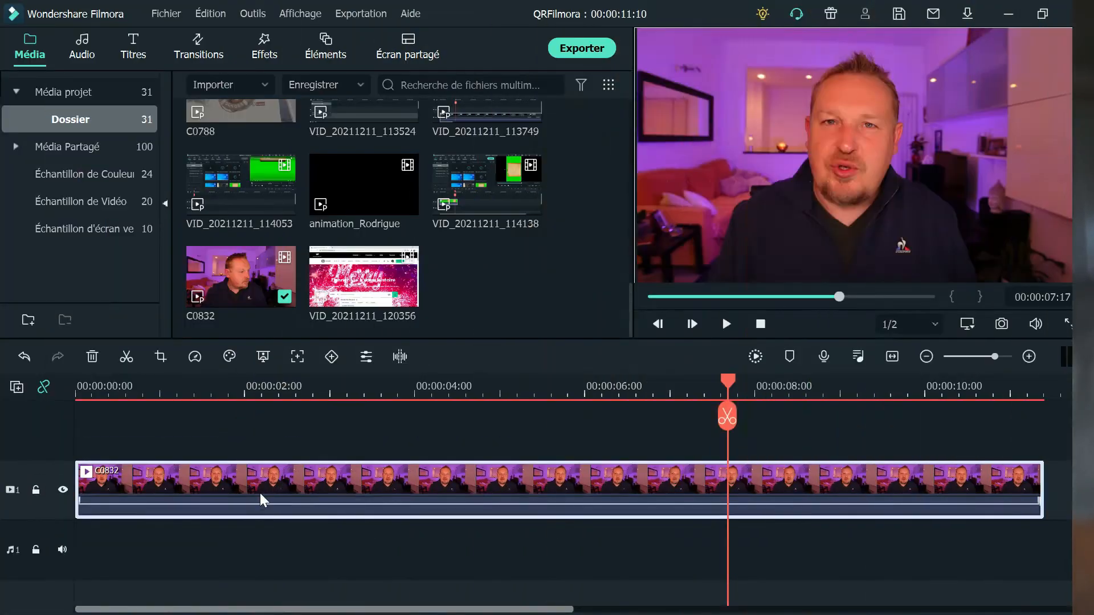
Step: Detach the audio of clip C0832 onto its own audio track and deselect the clips
right_click(260, 493)
left_click(332, 499)
left_click_drag(238, 541, 241, 534)
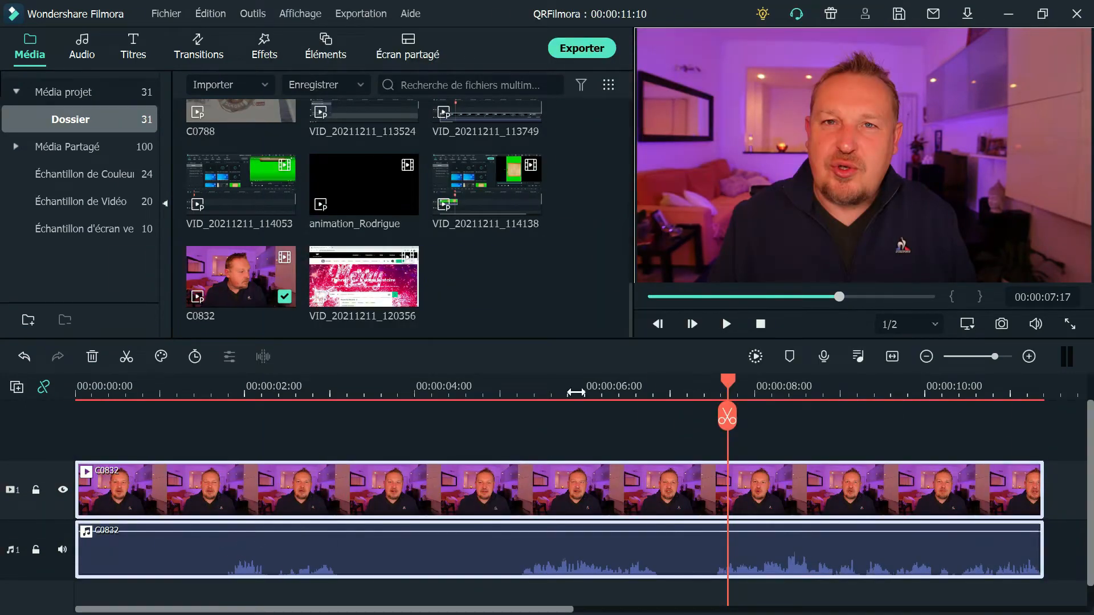
left_click(549, 451)
Step: Place two De base 6 titles one after the other on track 2 above clip C0832
left_click(137, 46)
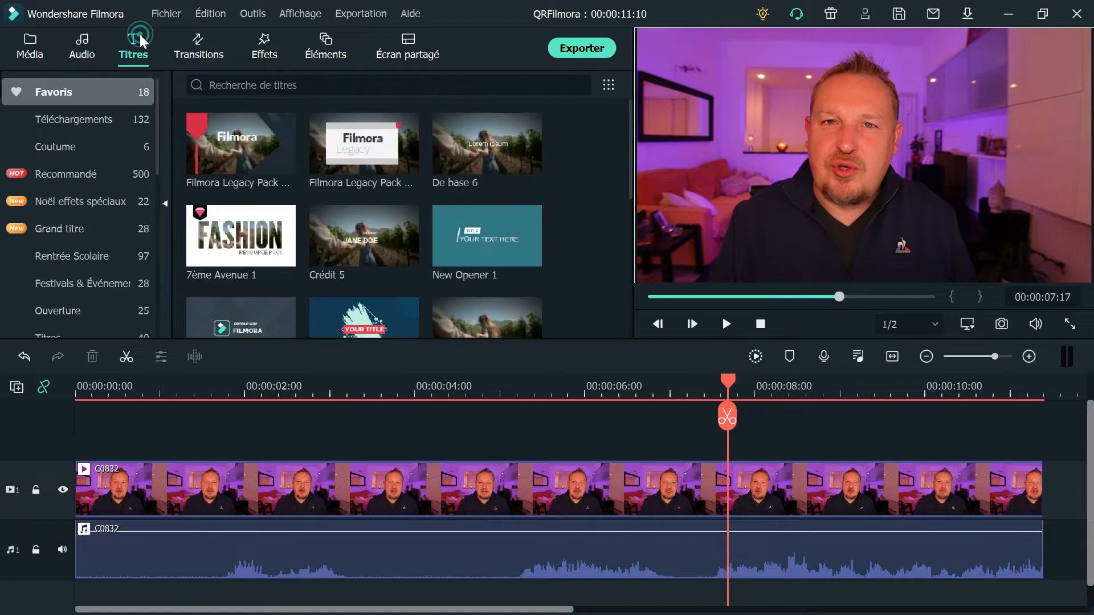
left_click_drag(434, 155, 515, 445)
left_click_drag(417, 276, 239, 490)
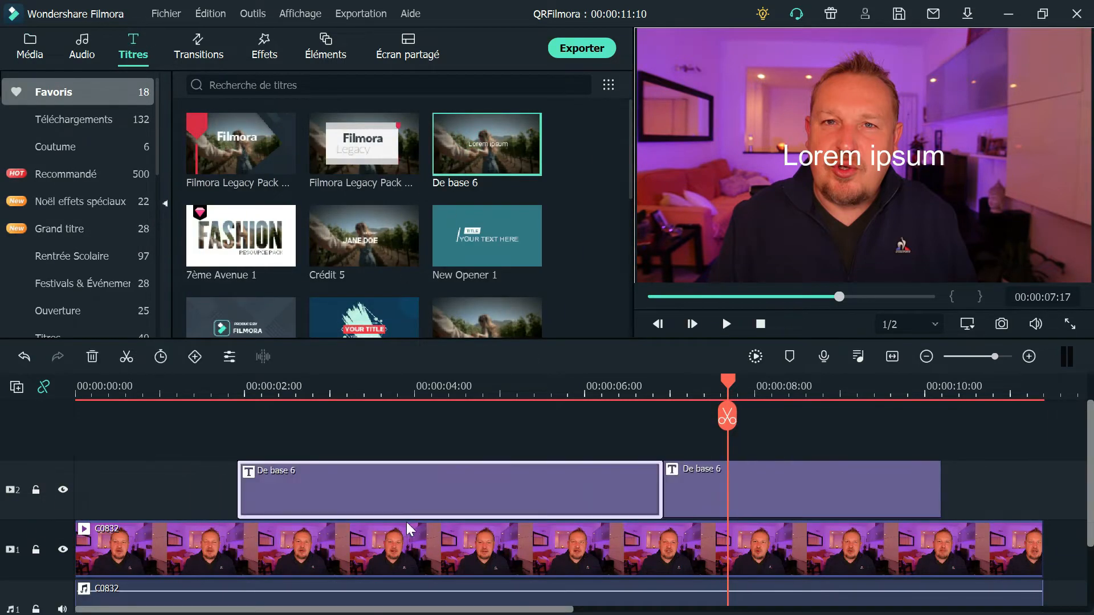
Step: Shift and shorten the two titles to match the first two spoken passages in the waveform, about 1.6–3.3 s and 5.2–6.9 s
scroll(393, 508, "down", 2)
left_click_drag(387, 422, 365, 422)
left_click_drag(639, 422, 356, 422)
left_click_drag(843, 422, 689, 419)
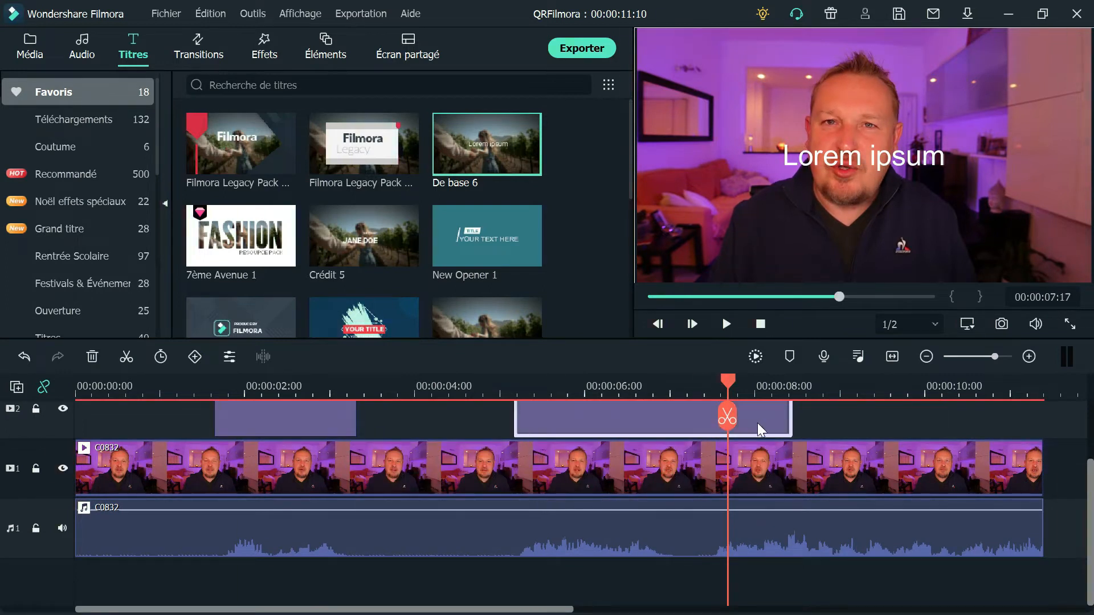
left_click_drag(791, 409, 663, 428)
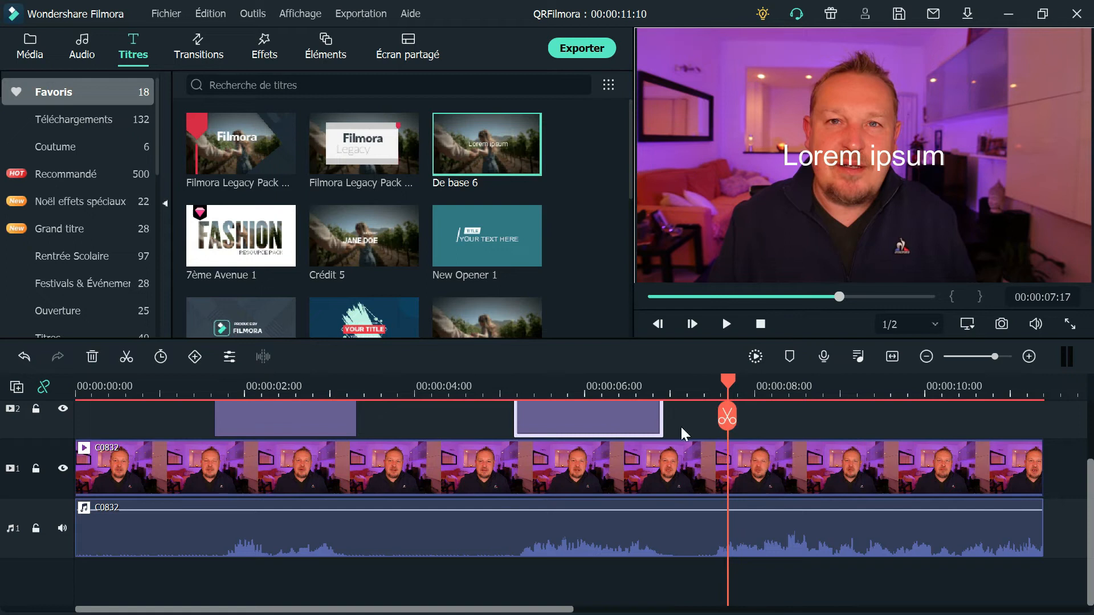
left_click(56, 502)
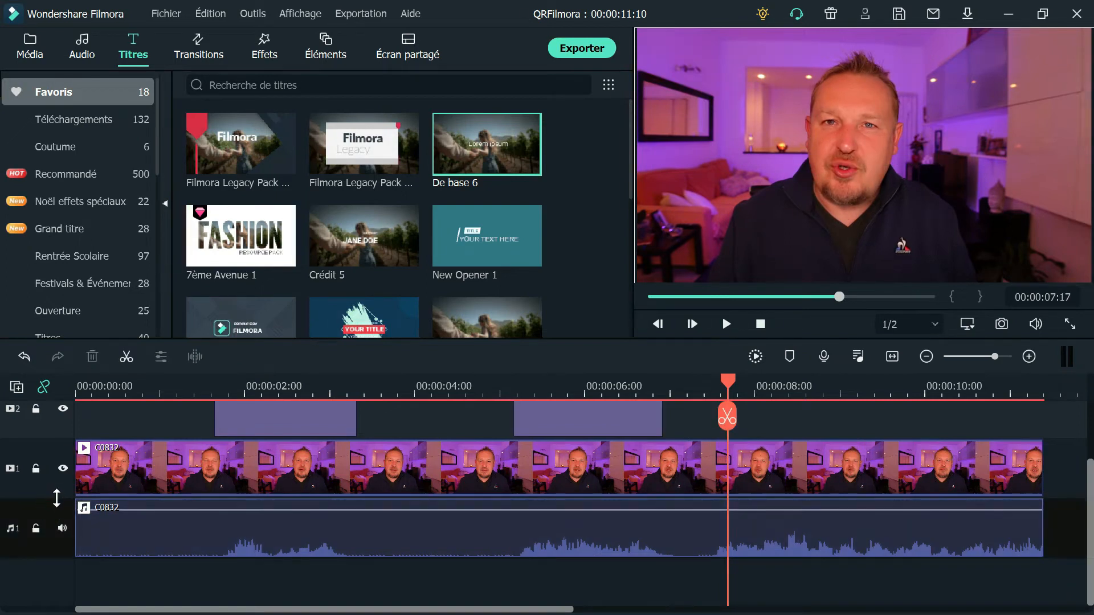
Step: Enlarge the audio track and the timeline area and reduce the height of video track 1 to show the full C0832 waveform
left_click_drag(56, 498, 61, 433)
scroll(133, 504, "up", 3)
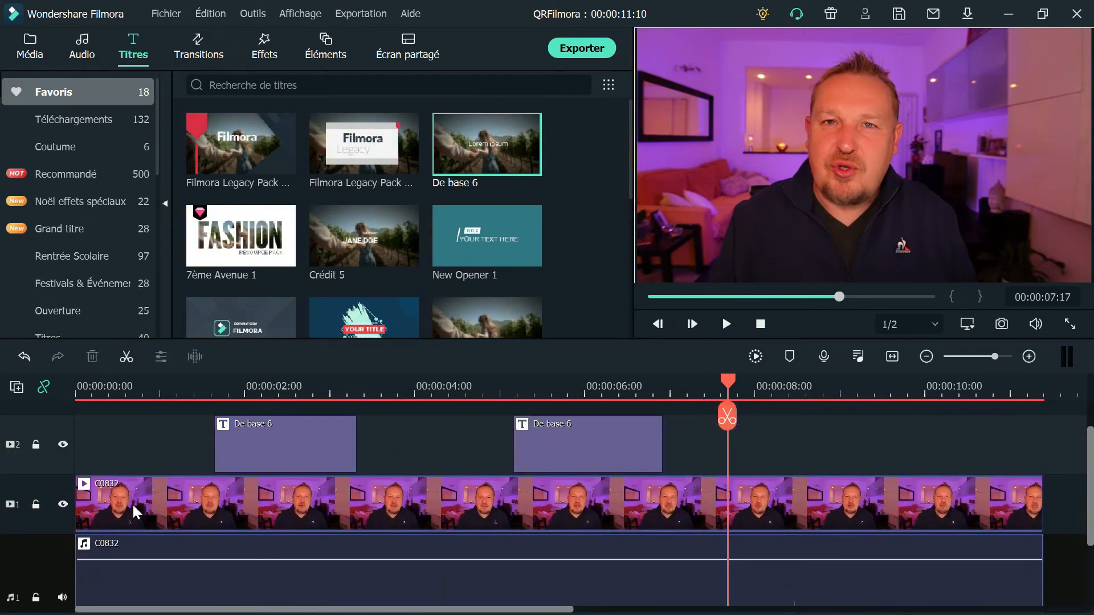
left_click_drag(60, 474, 60, 486)
scroll(445, 566, "down", 2)
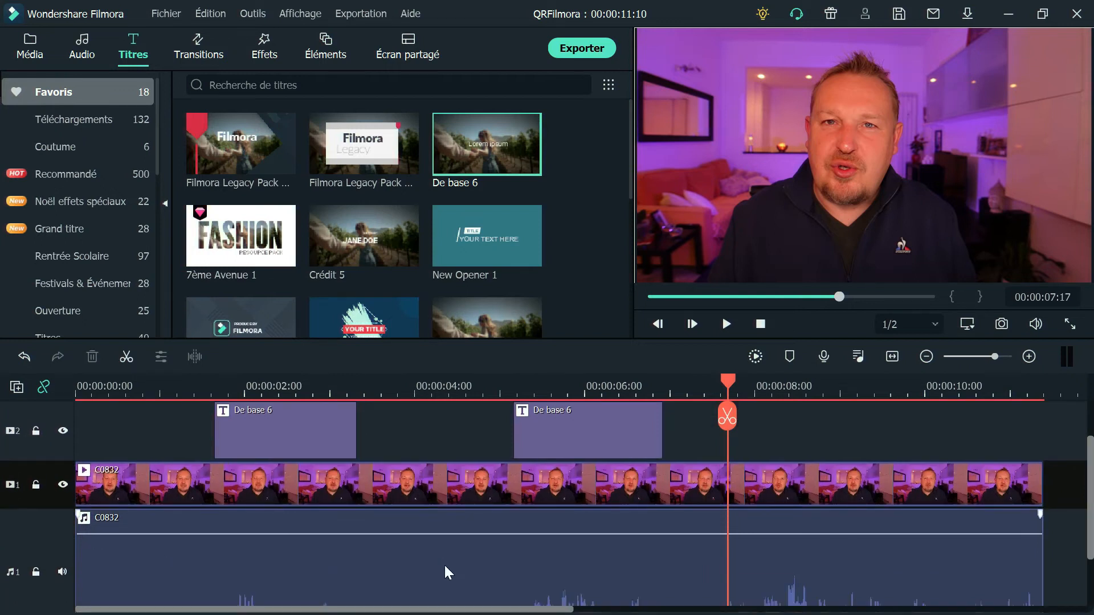
left_click_drag(618, 337, 618, 277)
scroll(606, 450, "up", 2)
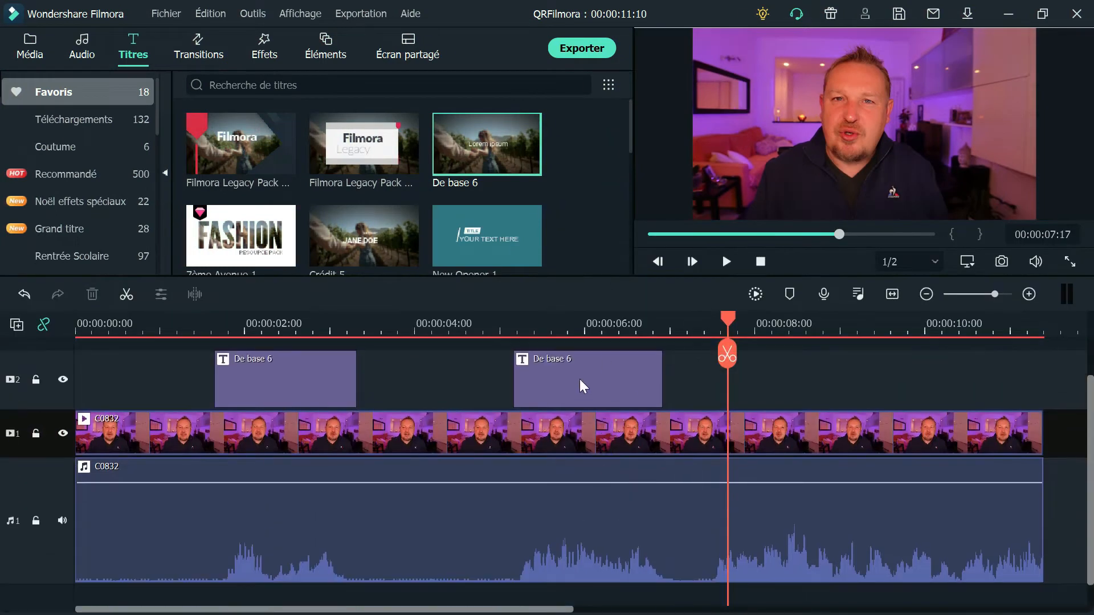
Step: Enter "Bonjour" as the second De base 6 title's text and move it to the lower part of the picture
double_click(581, 384)
type("Bonjou")
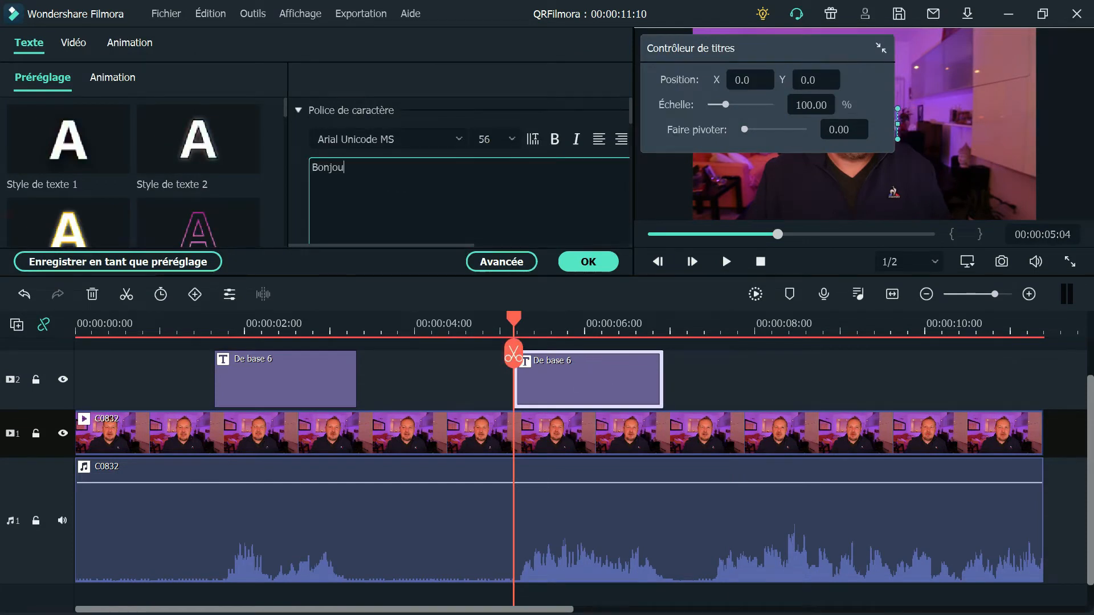
left_click(593, 262)
left_click_drag(904, 104, 783, 181)
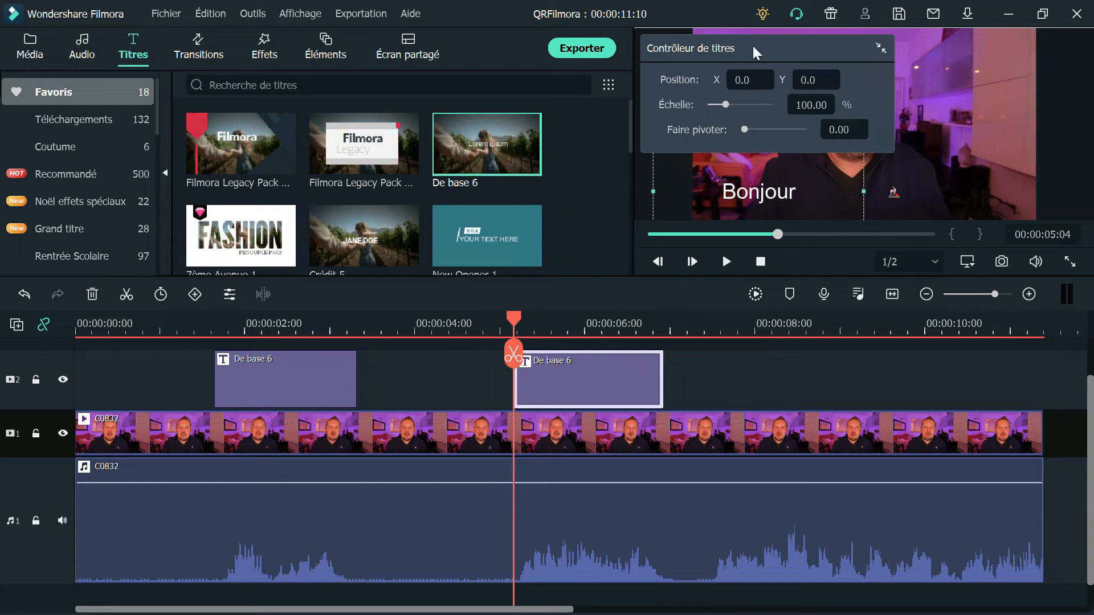
left_click_drag(754, 52, 949, 315)
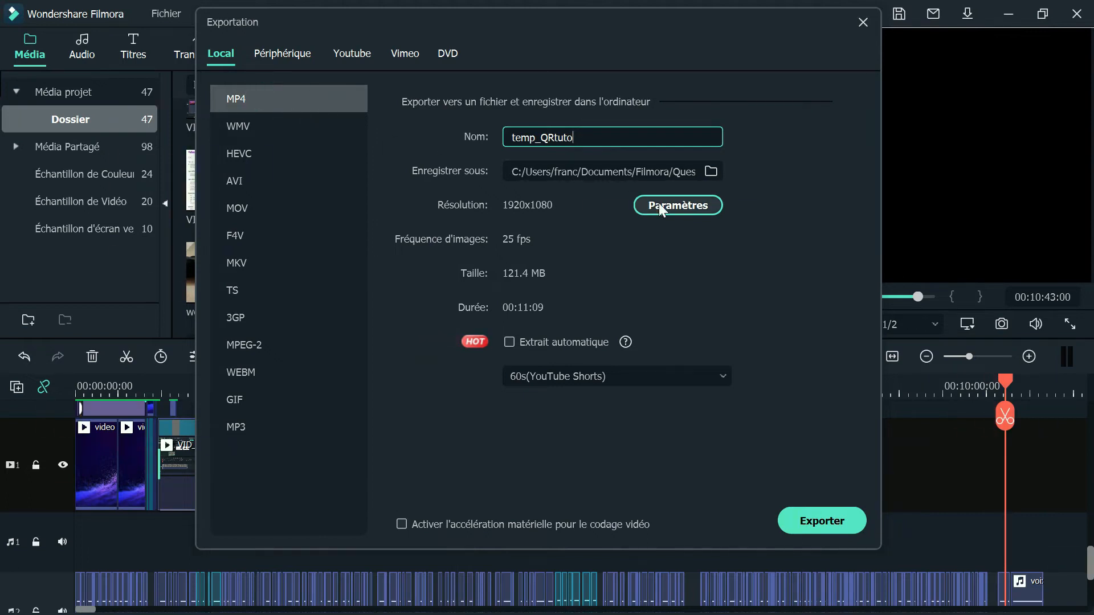
Step: Review the MP4 video and audio encoder options, set the export quality to Optimale and close the export window without exporting
left_click(690, 204)
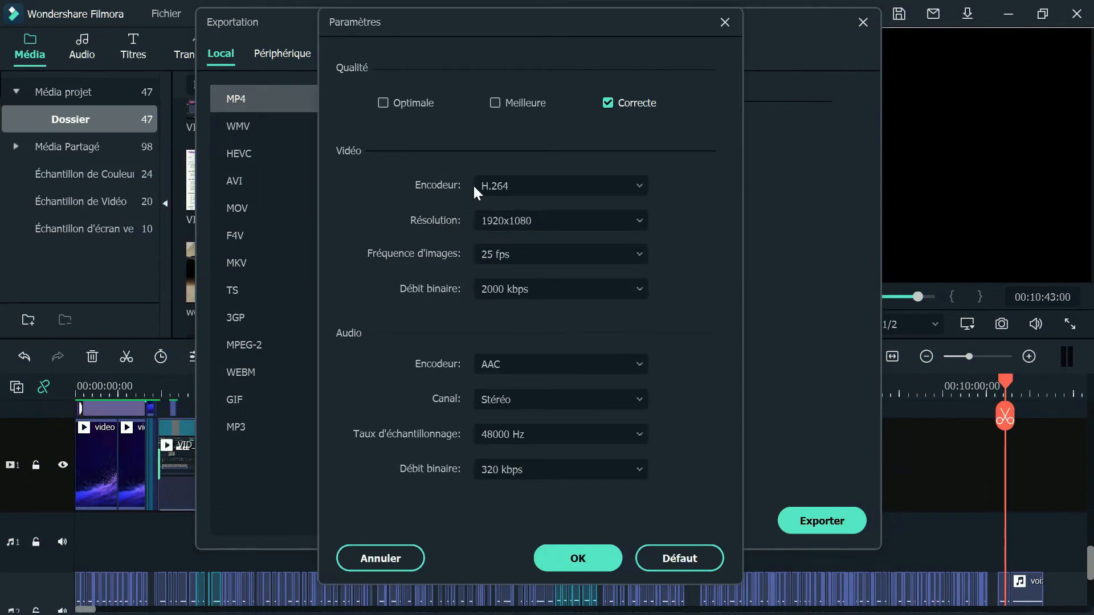
left_click(539, 186)
left_click(539, 186)
left_click(538, 365)
left_click(538, 364)
left_click(383, 102)
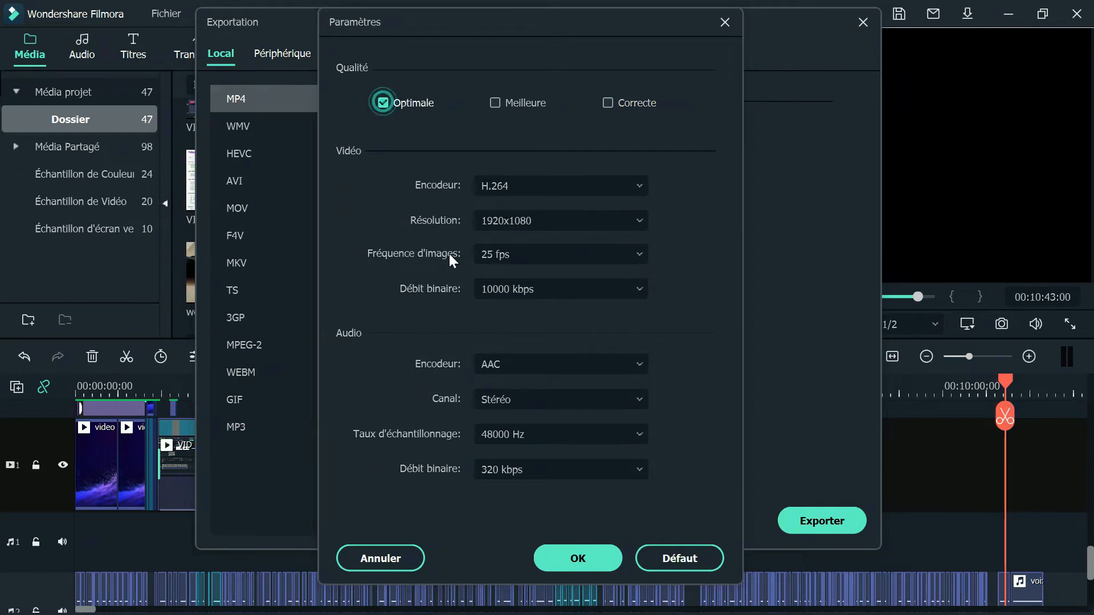
left_click(575, 560)
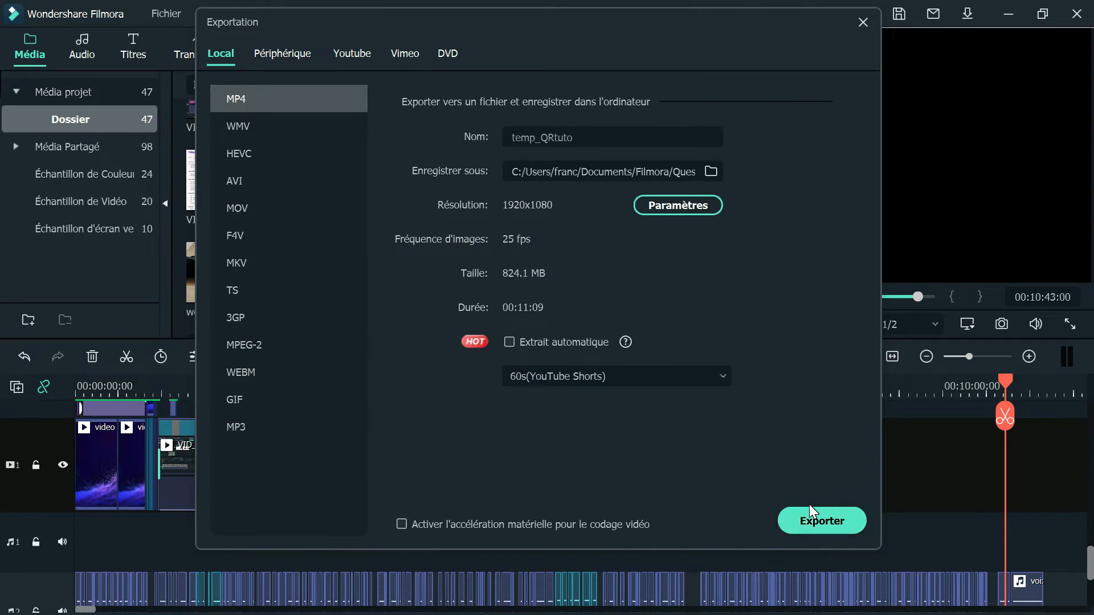
left_click(863, 28)
left_click(331, 85)
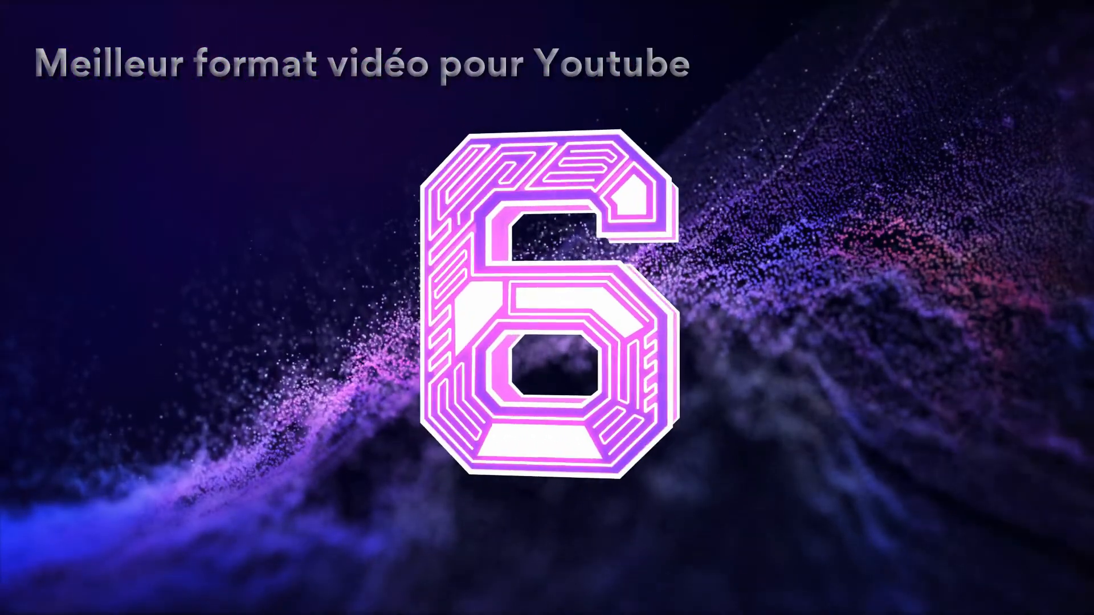
Step: Add custom animation keyframes to clip C0832 at 00:00:01:17 and 00:00:01:19, scaling the second to 129.94%
left_click(182, 41)
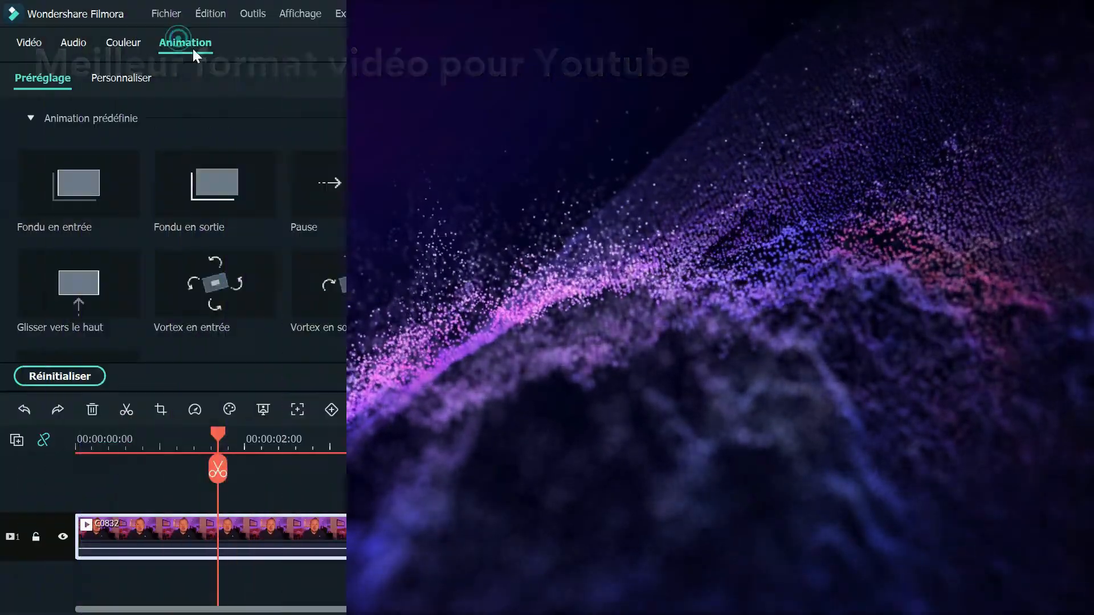
left_click(122, 77)
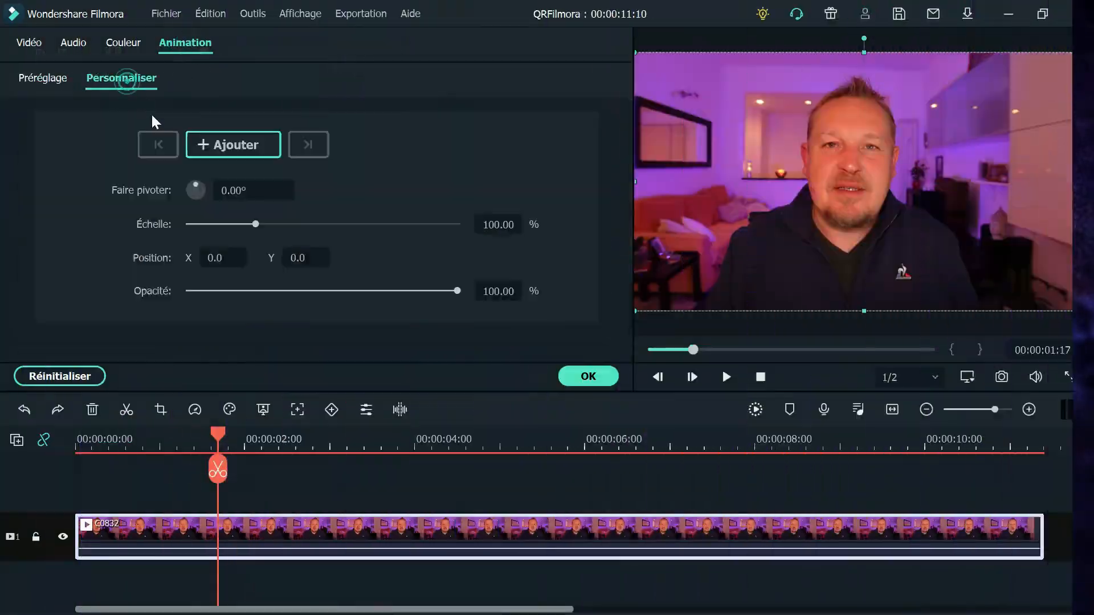
left_click(233, 144)
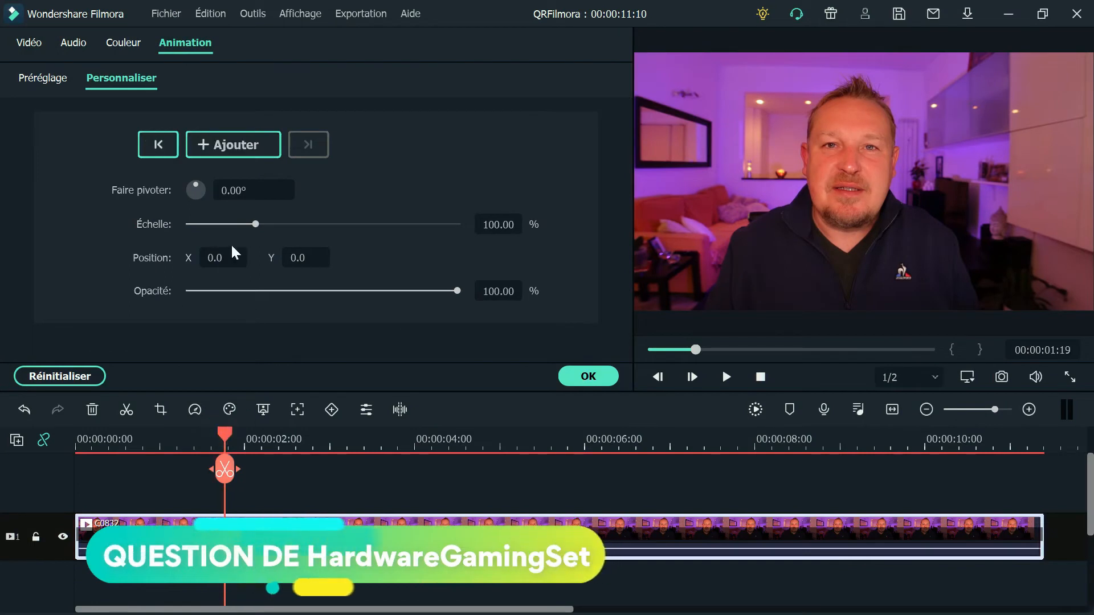
left_click(245, 150)
left_click_drag(255, 224, 276, 227)
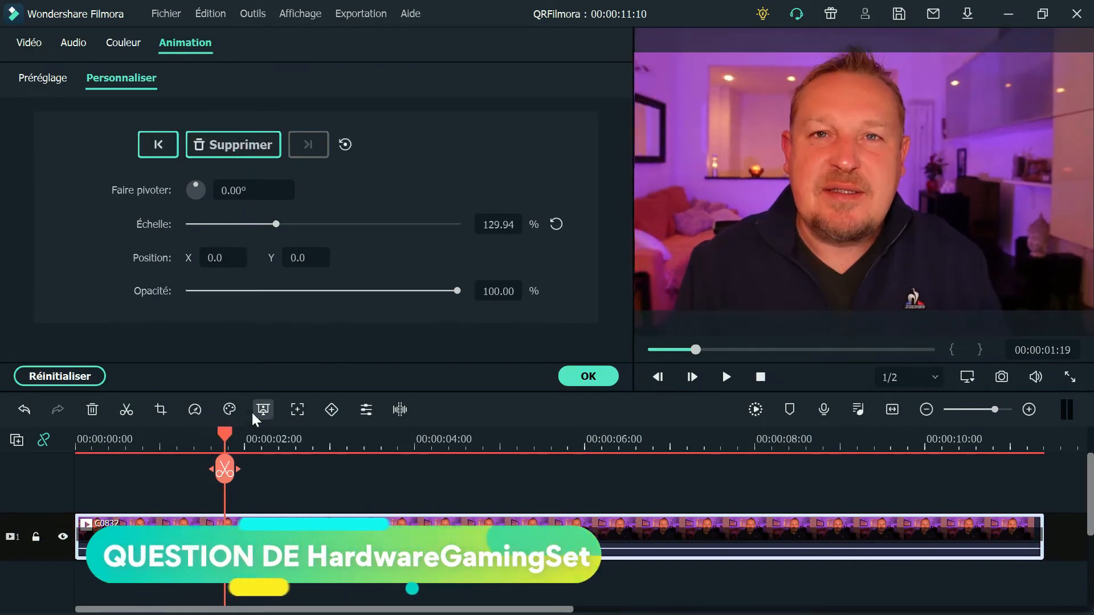
Step: Add a keyframe holding the zoom, then one at 00:00:02:17 with the scale reset to 100%, and apply the animation
left_click_drag(226, 434, 303, 443)
left_click(234, 148)
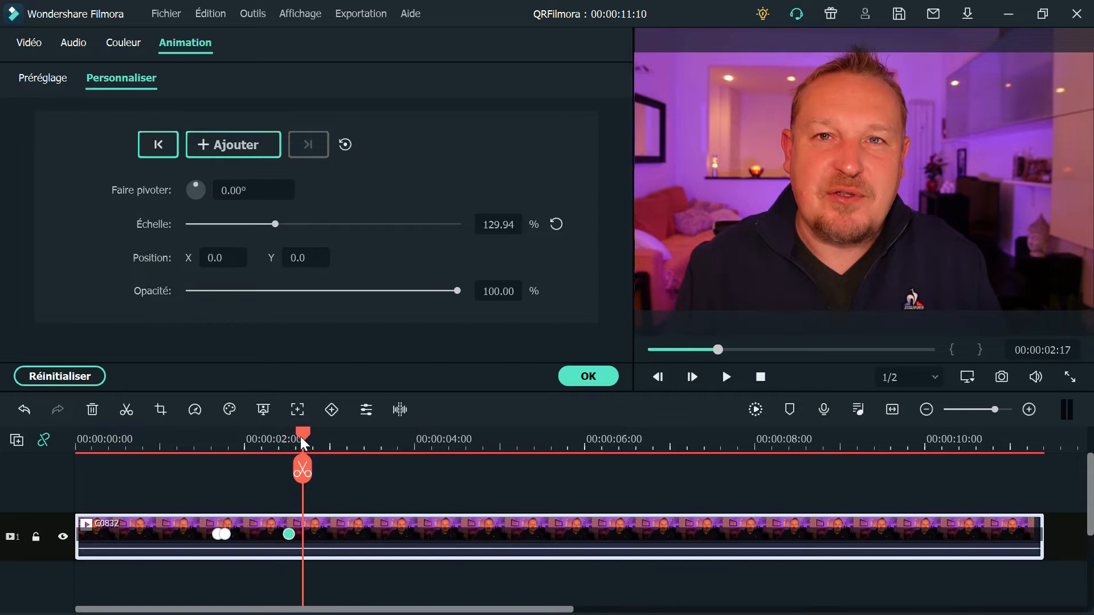
left_click(237, 147)
left_click(556, 224)
left_click(602, 371)
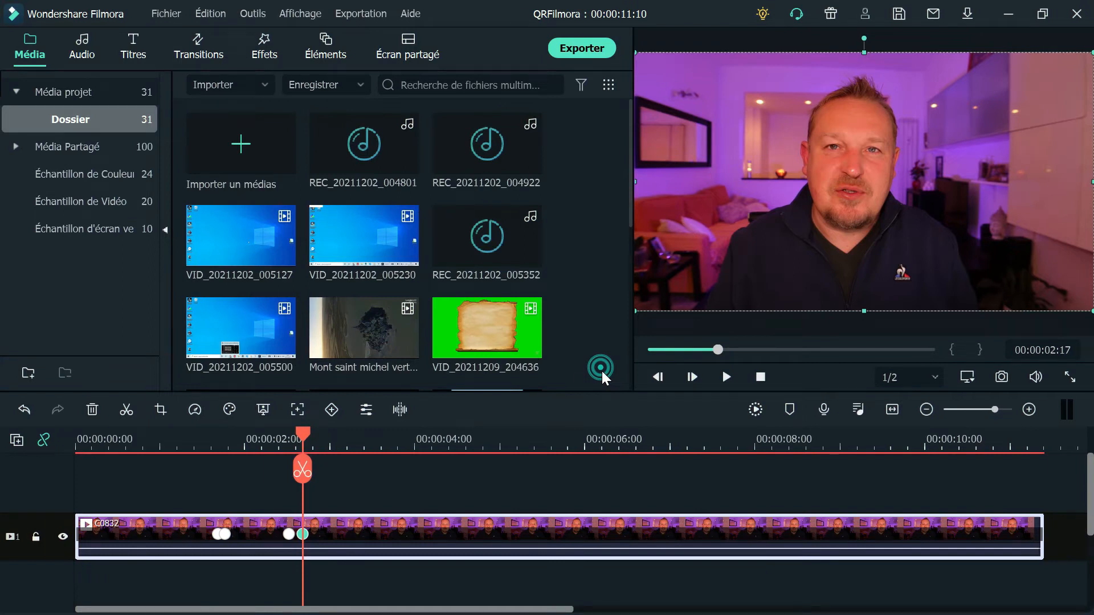
Step: Play clip C0832 from about 1.5 s to check the zoom in and back out
left_click(204, 439)
key("space")
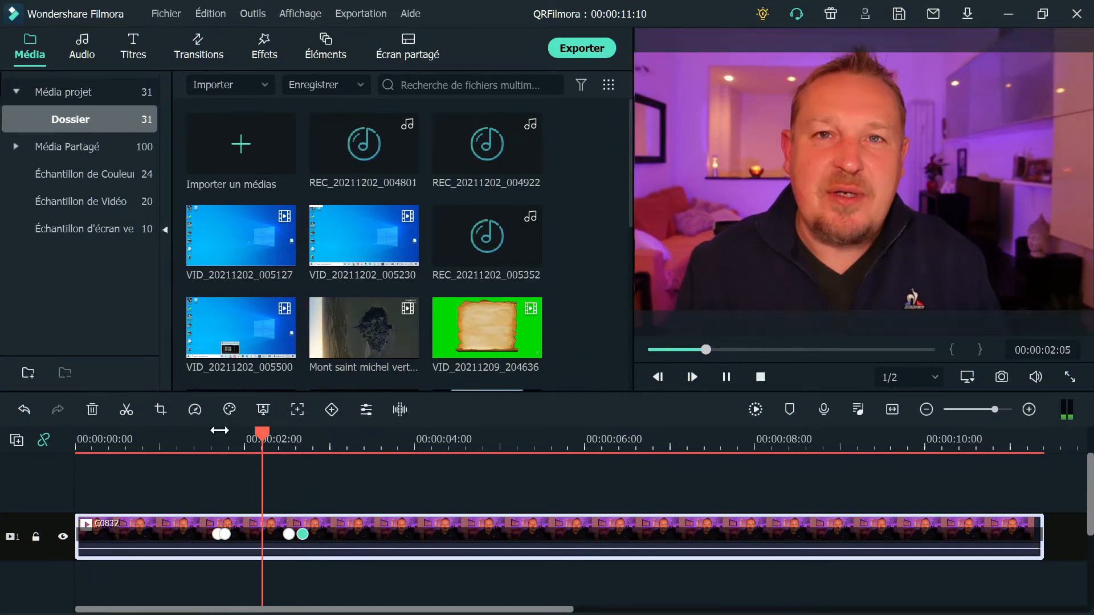
key("space")
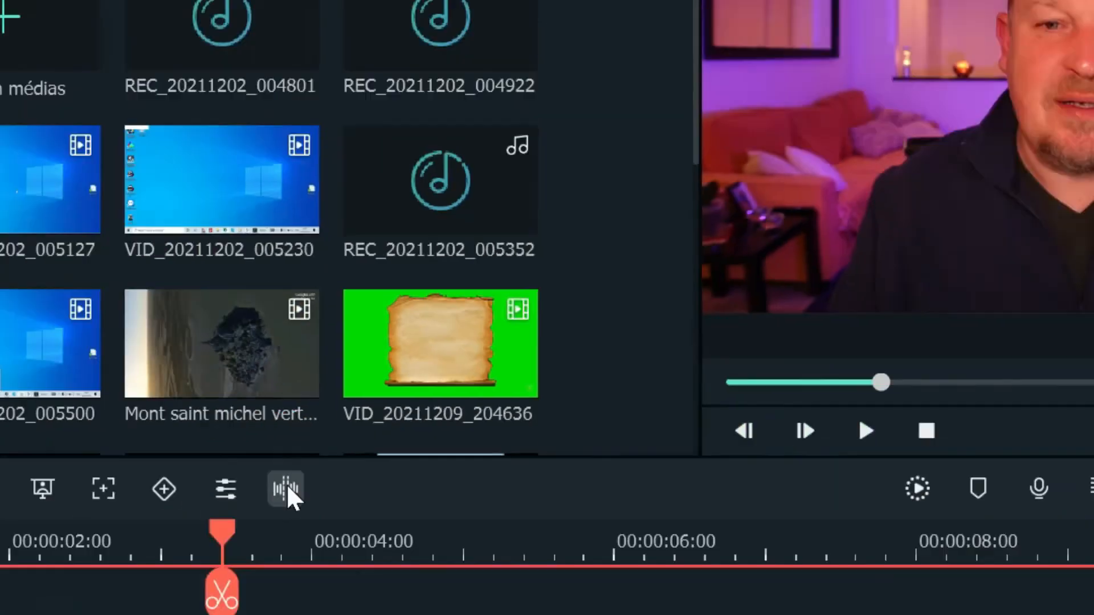
Step: Run silence detection on clip C0832 with a 6% volume threshold, export the cut clips to the timeline and play them
left_click(228, 528)
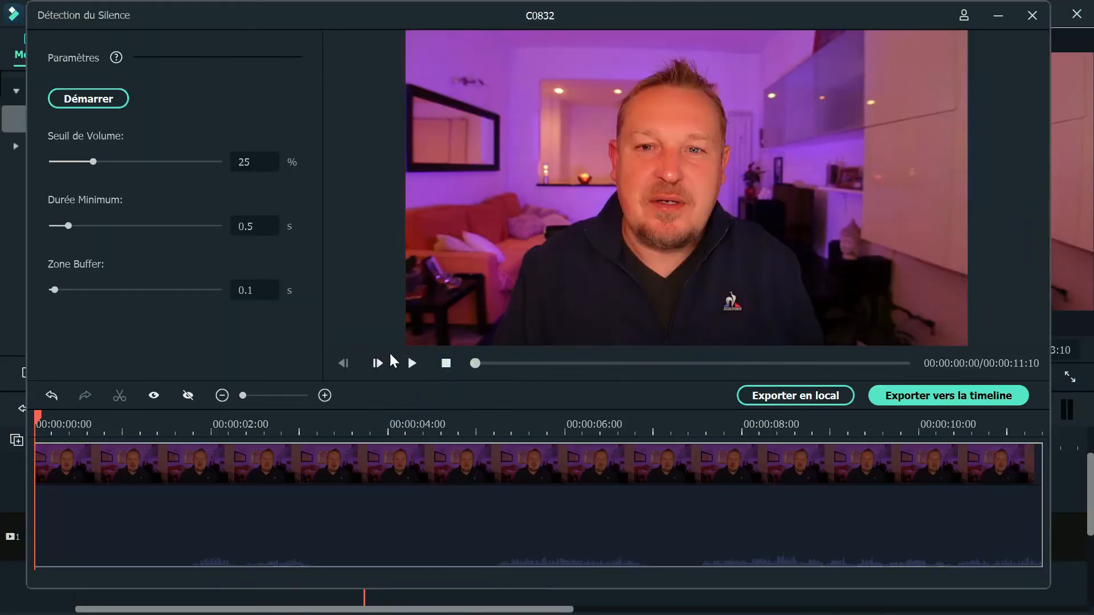
left_click_drag(92, 161, 60, 164)
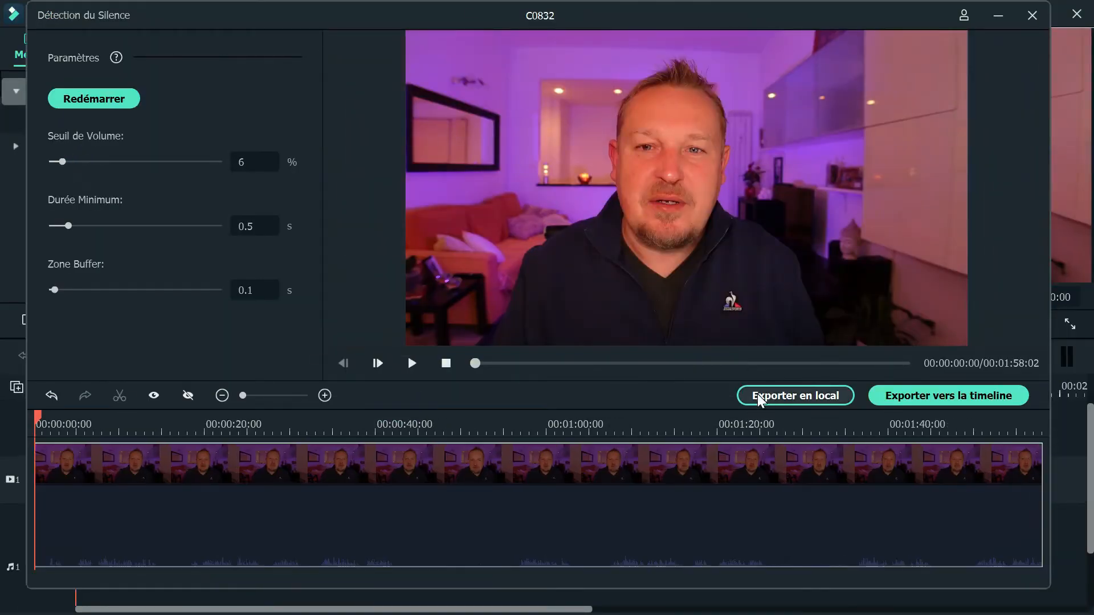
left_click(125, 99)
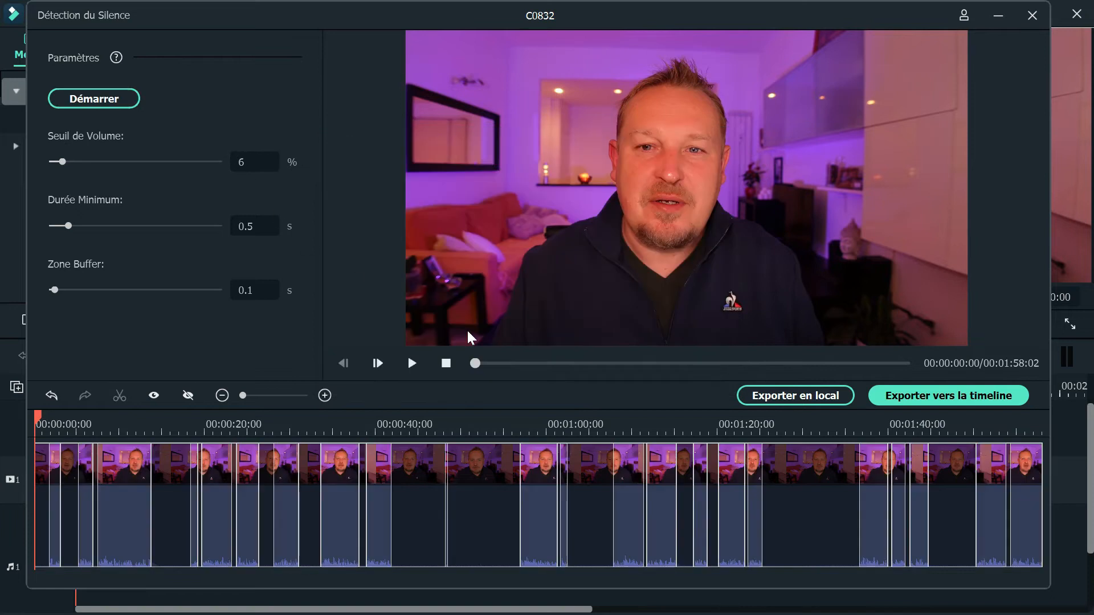
left_click(975, 397)
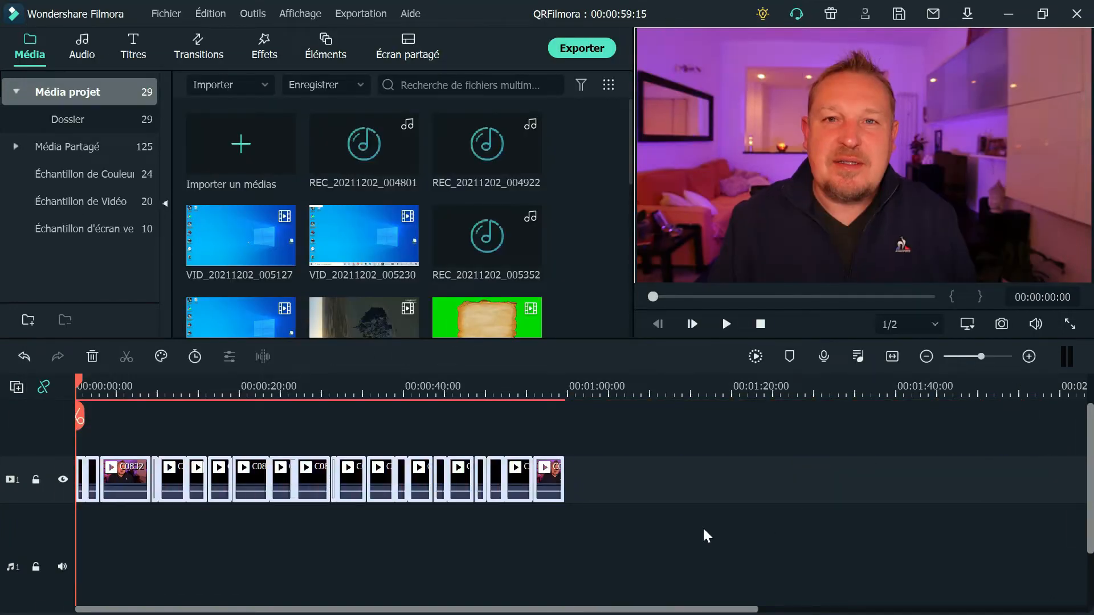
key("space")
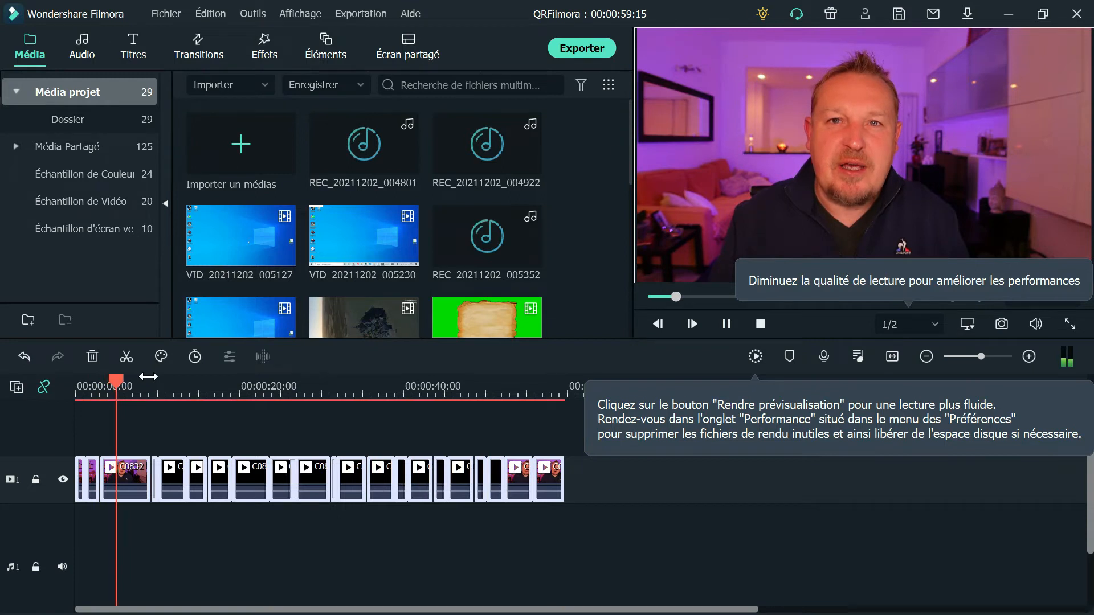
key("space")
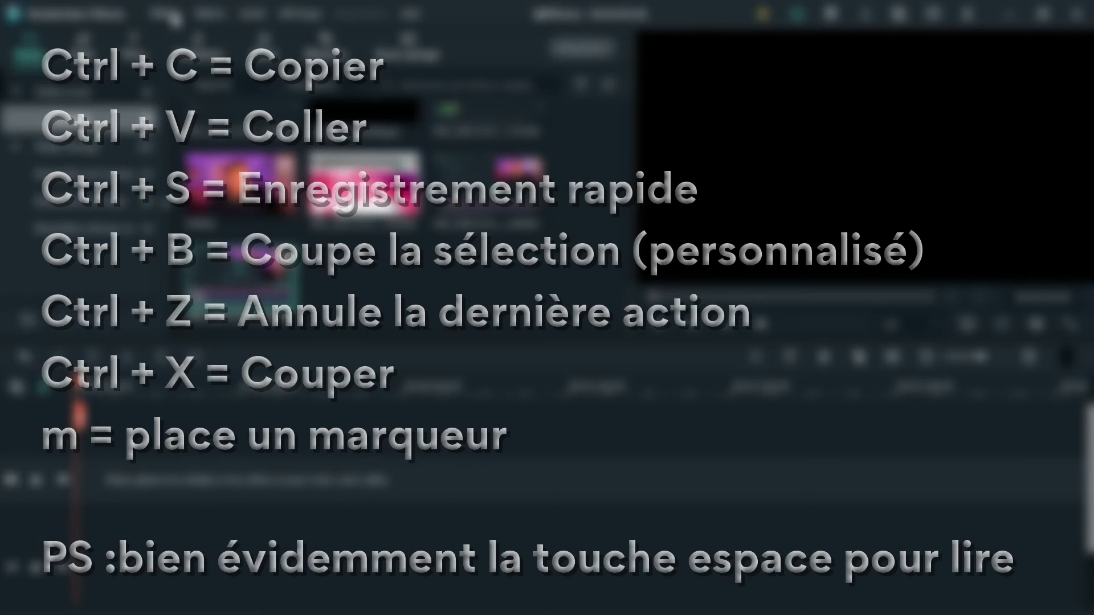
Step: Open the keyboard shortcut settings and examine the shortcuts in each command category
left_click(172, 12)
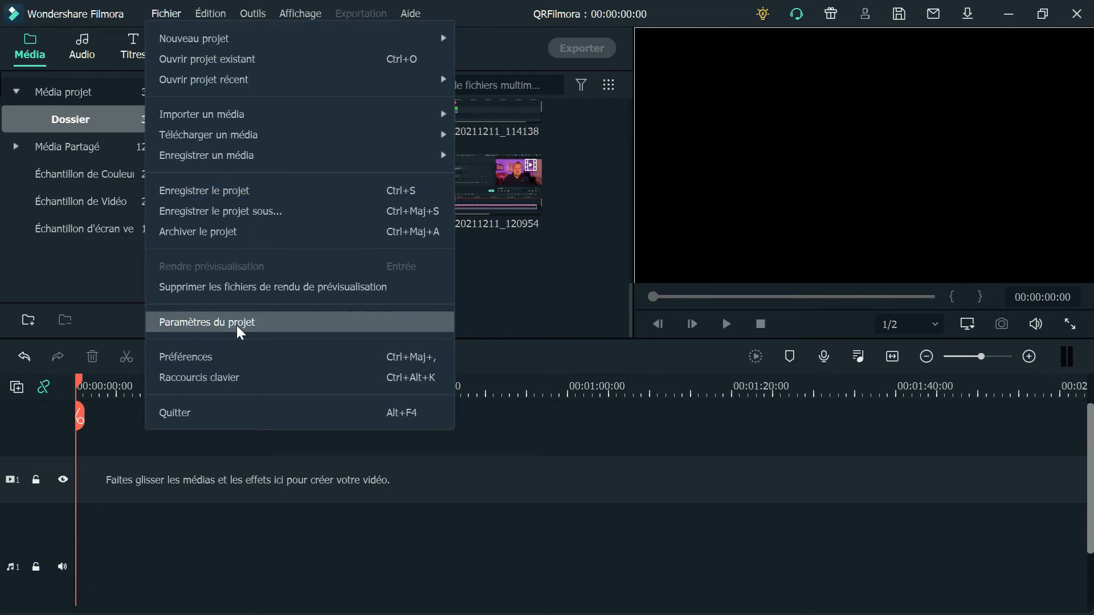
left_click(233, 379)
left_click(254, 136)
left_click(260, 163)
left_click(265, 191)
left_click(268, 217)
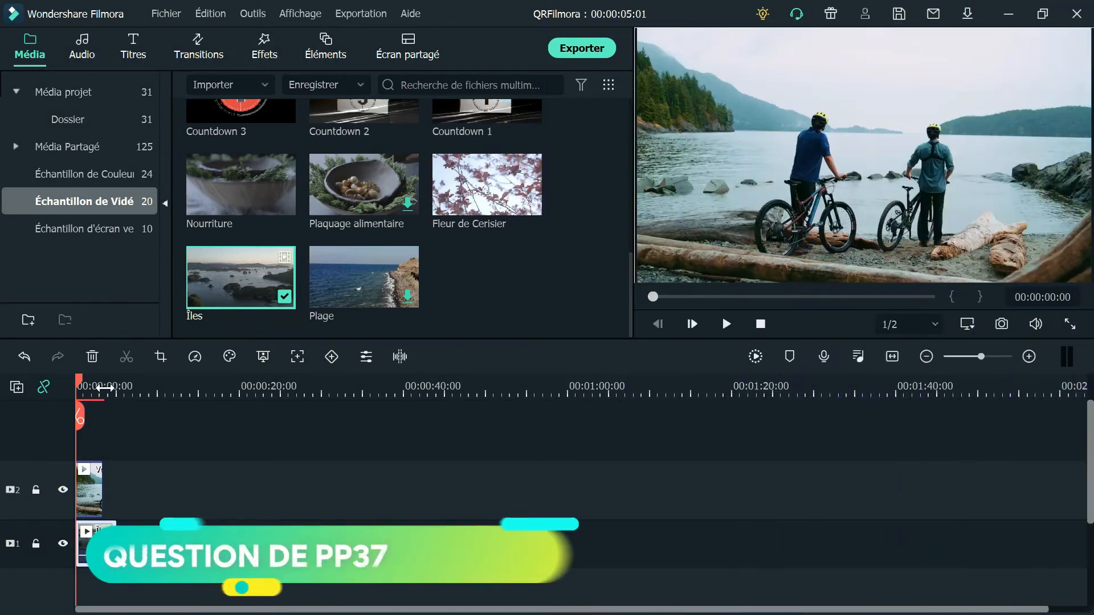
Step: Adjust the Composition settings of the cyclists clip on track 2 to blend it over the Îles clip
double_click(86, 489)
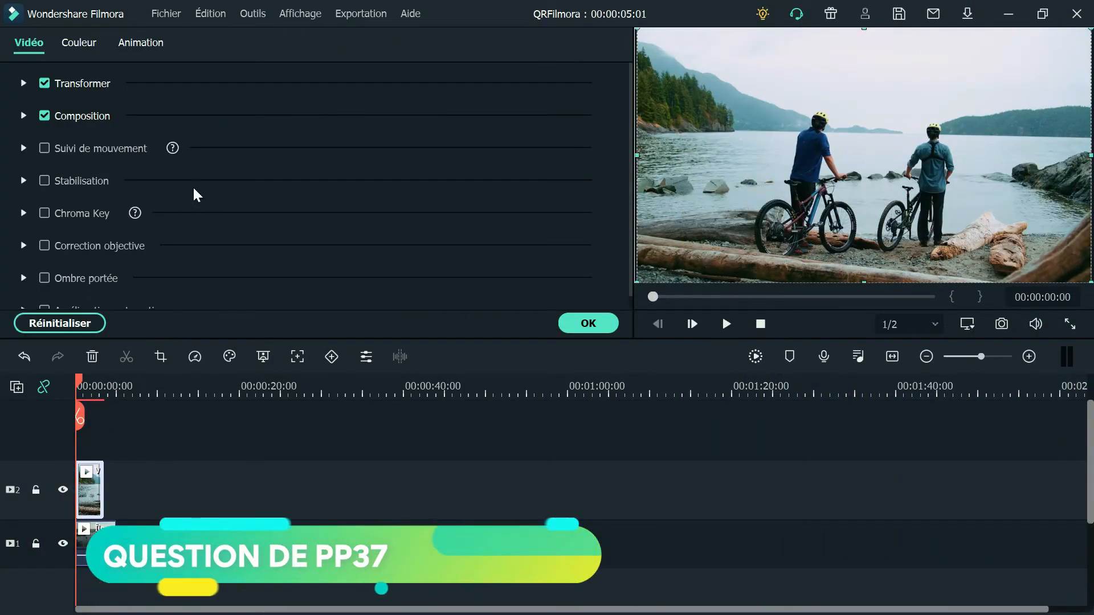
left_click(24, 116)
left_click_drag(304, 203, 367, 215)
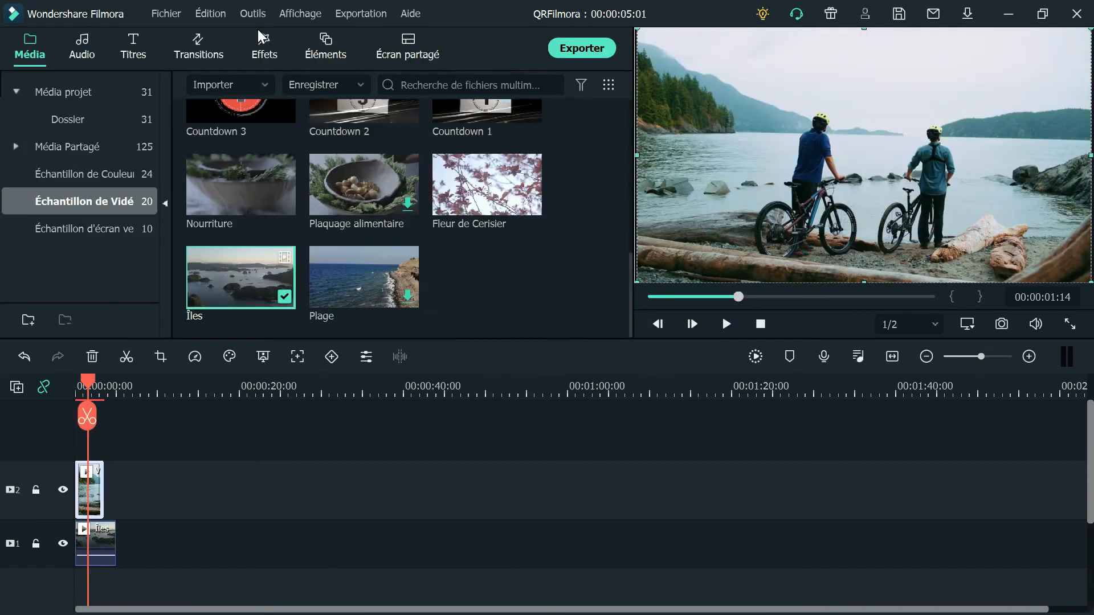
Step: Find the Vieux Film overlays among the effects and preview Bobine de Film Verticale
left_click(261, 36)
scroll(87, 177, "down", 5)
left_click(81, 198)
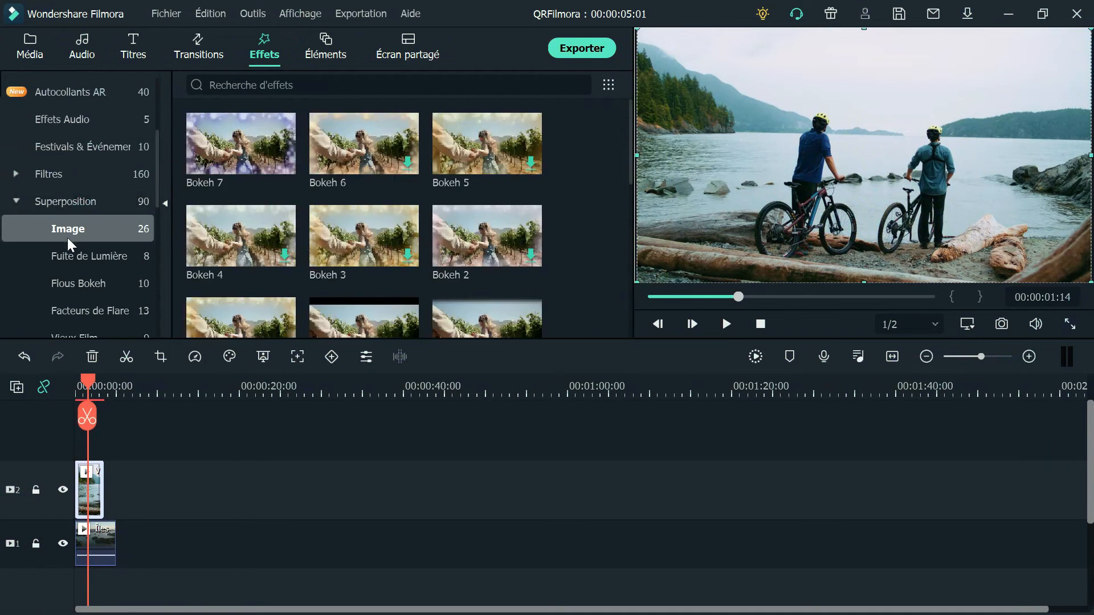
scroll(103, 298, "down", 2)
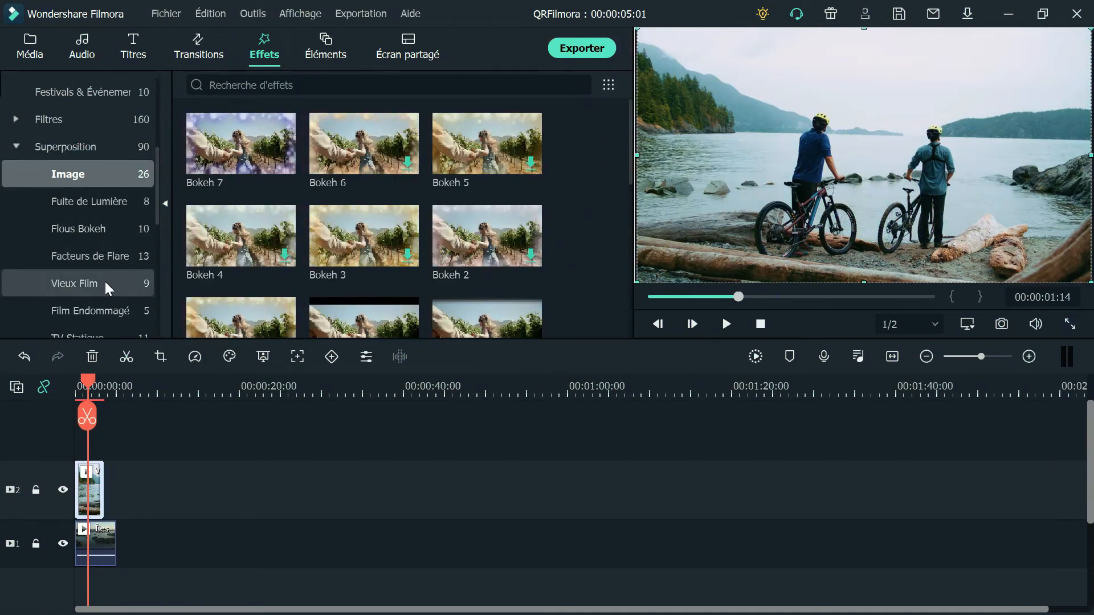
left_click(105, 281)
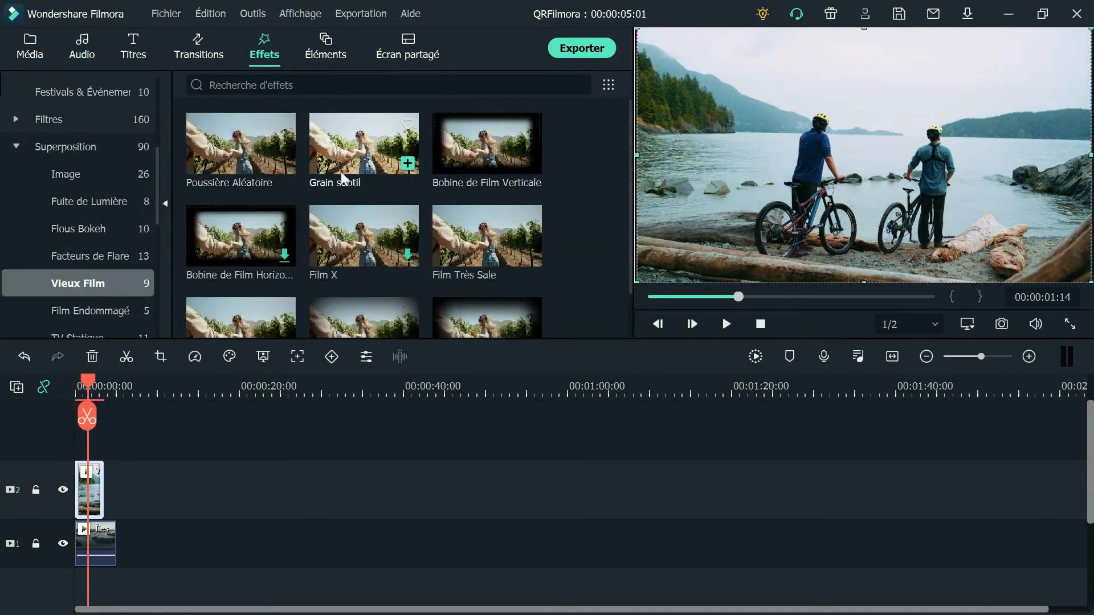
left_click(501, 151)
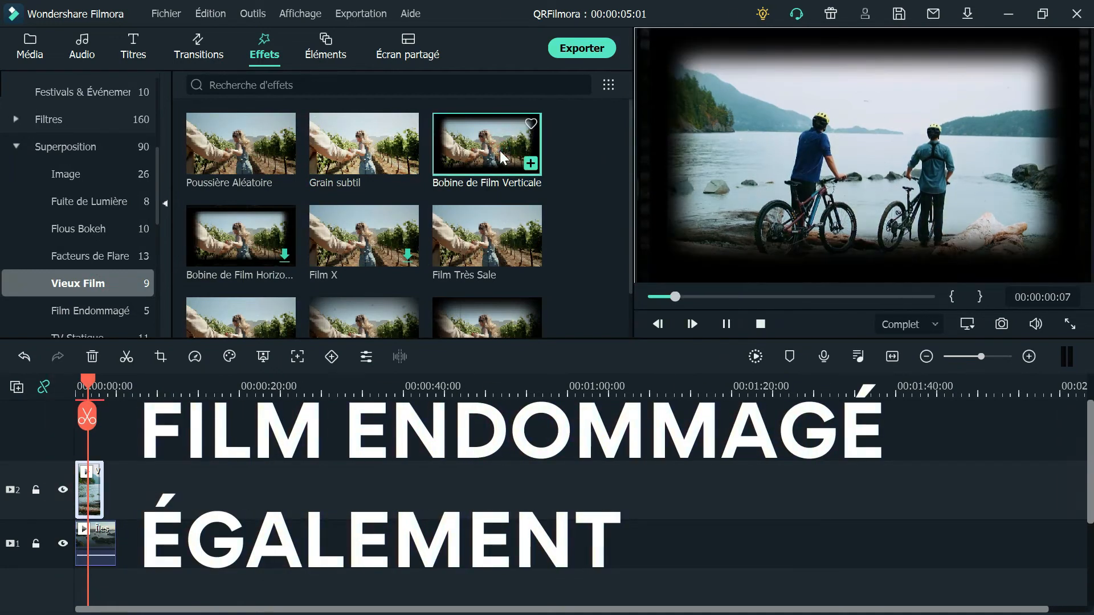
Step: Try the horizontal film reel overlay and open the Film Endommagé overlay category
scroll(364, 256, "down", 2)
scroll(285, 251, "up", 2)
left_click(236, 253)
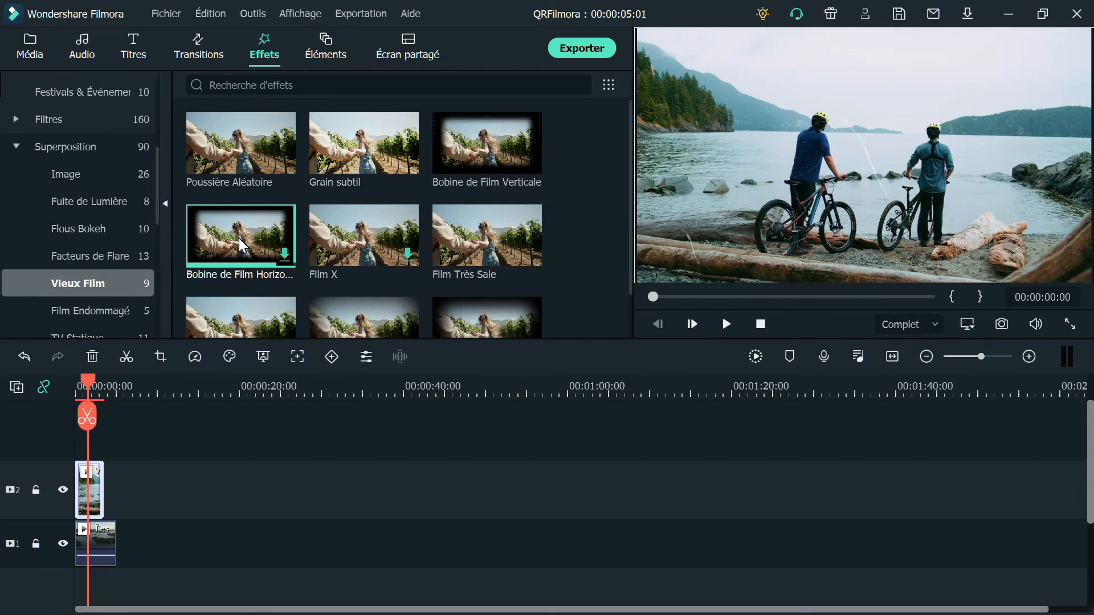
left_click(90, 311)
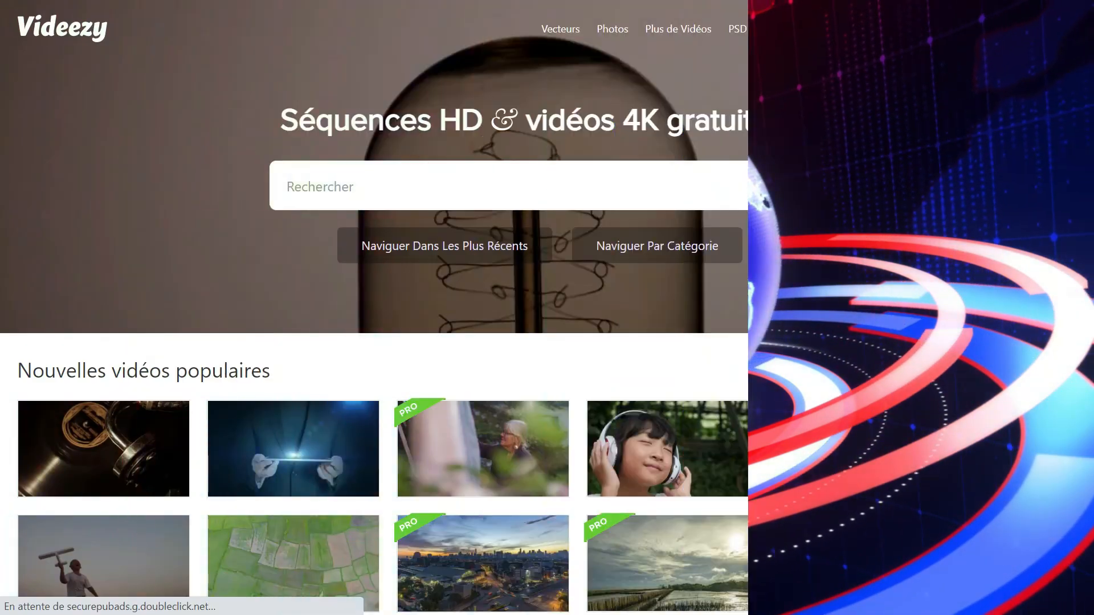
Step: Search the Videezy free stock videos for "news" and open the clip of the blue globe with red rings
left_click(435, 186)
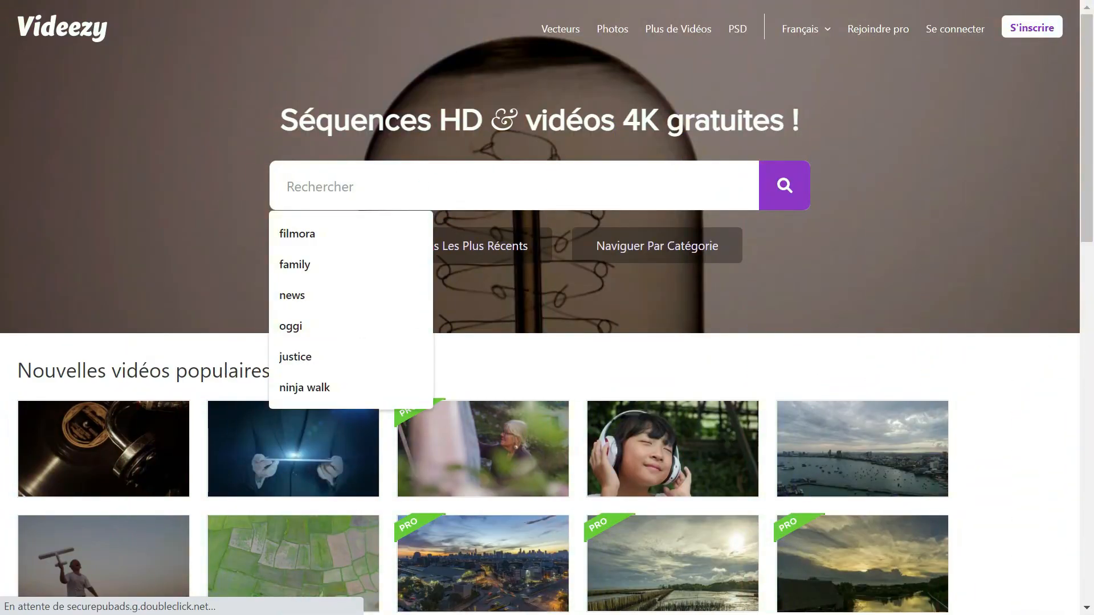
type("news")
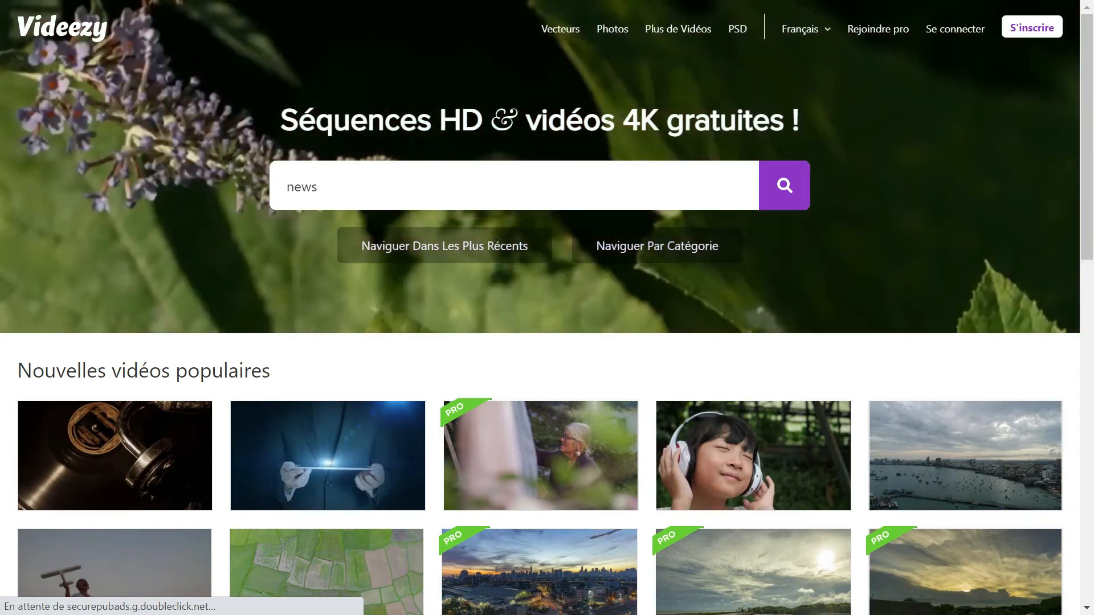
key("Return")
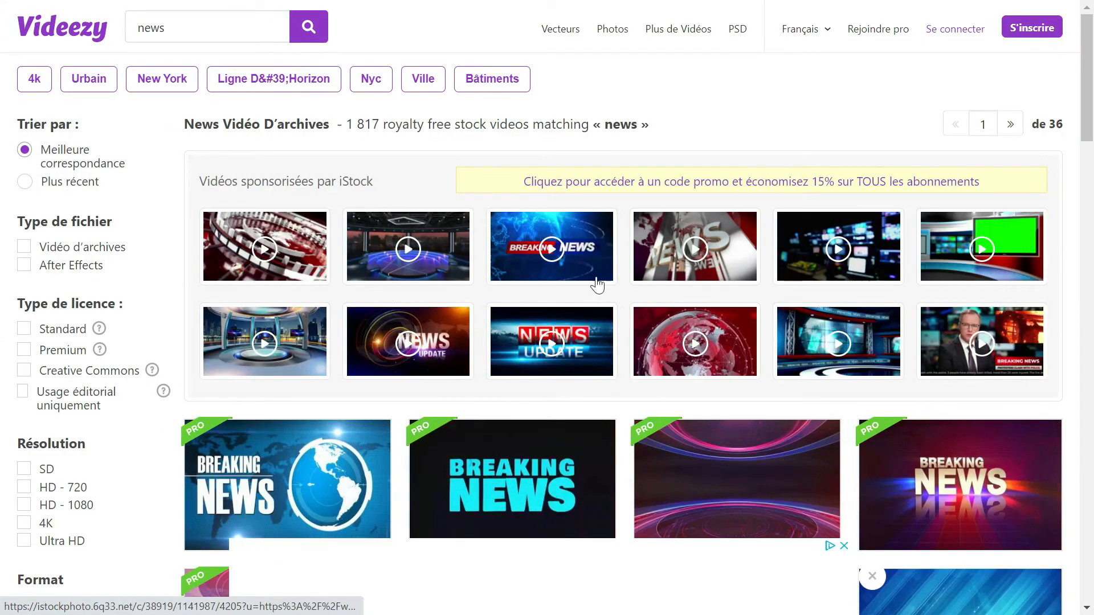
scroll(631, 387, "down", 5)
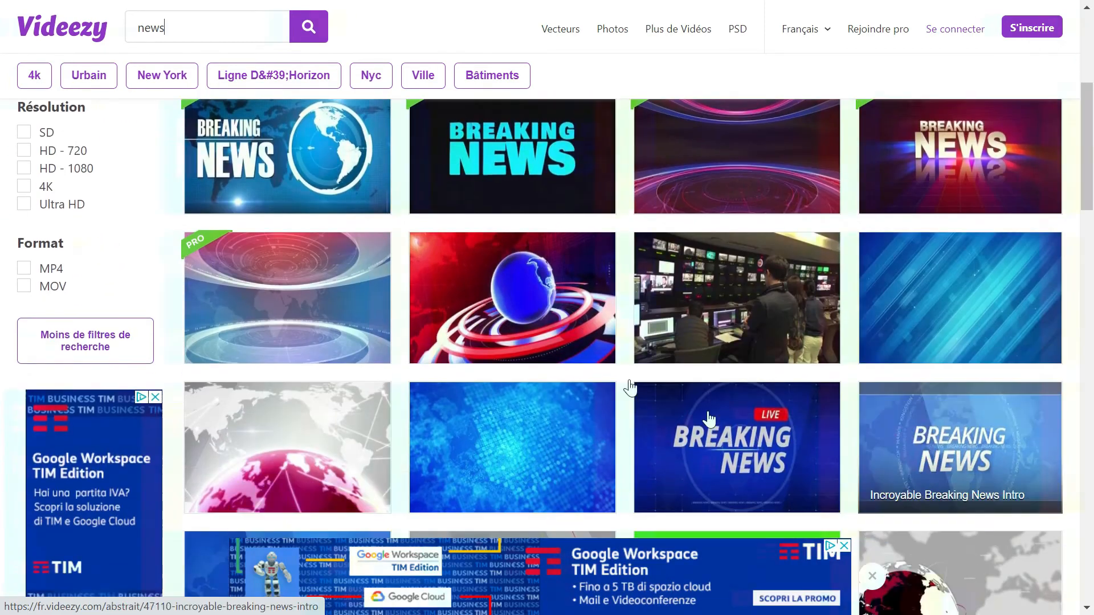
left_click(494, 286)
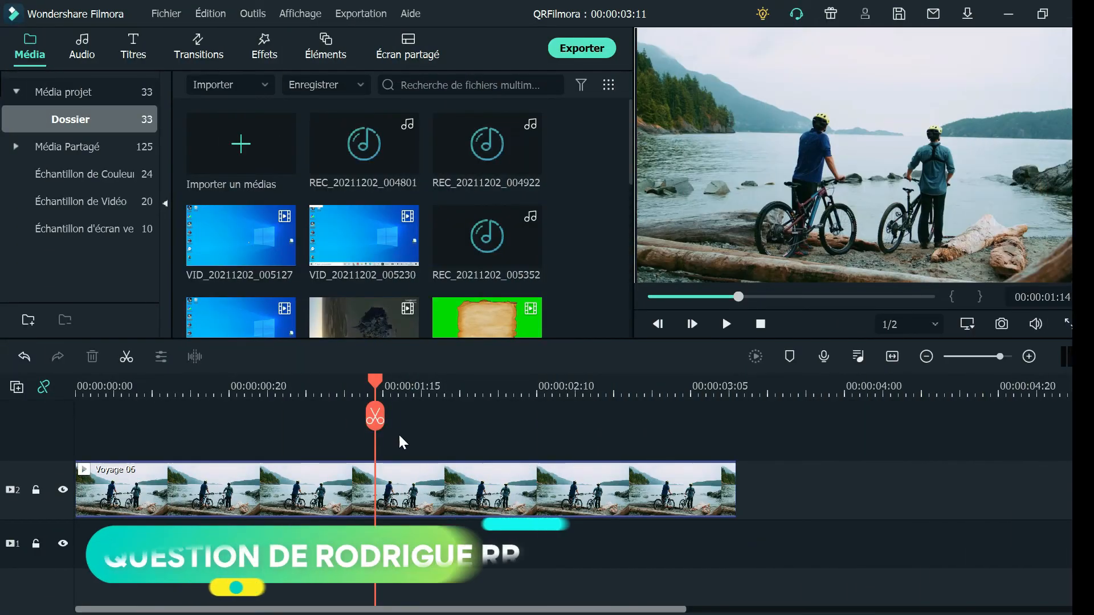
Step: Split the Voyage 06 clip at 00:00:01:14 and set its second part's Panorama & Zoom ratio to Personnaliser
left_click(375, 417)
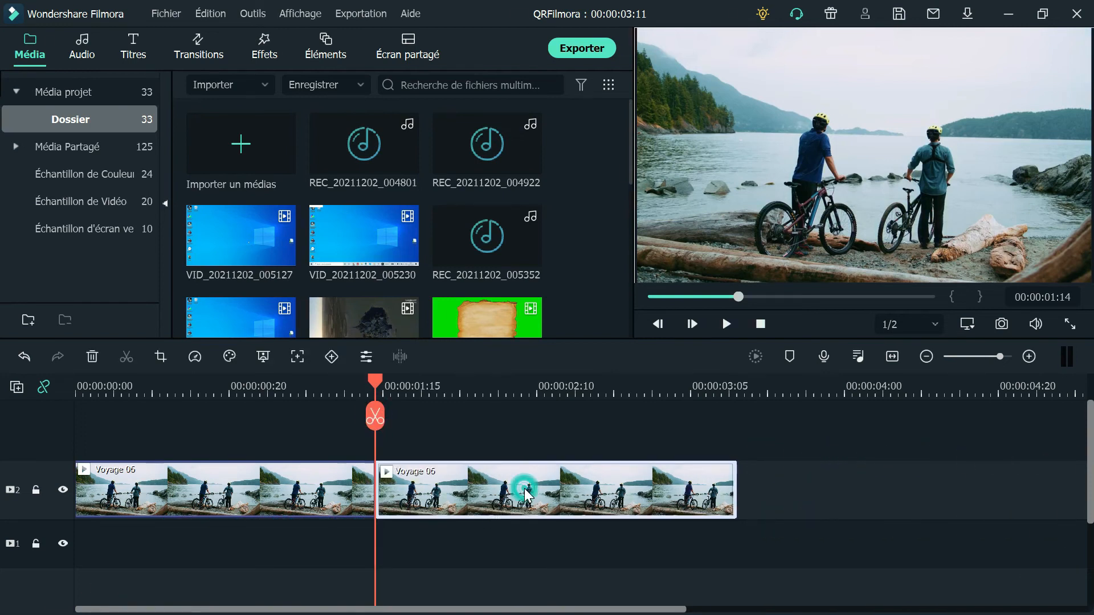
left_click(161, 358)
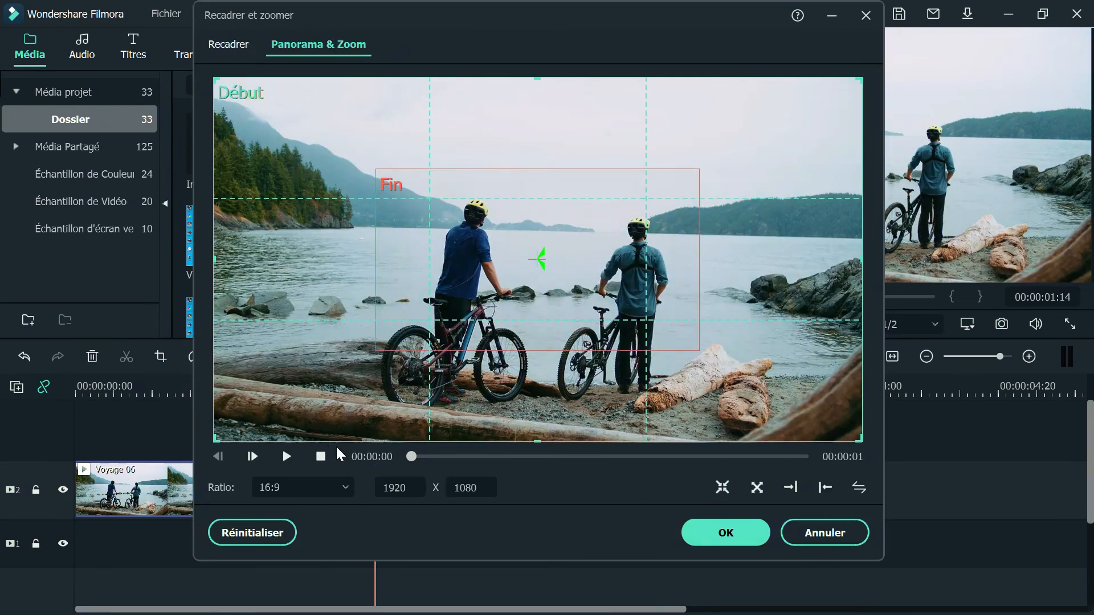
left_click(323, 484)
left_click(316, 456)
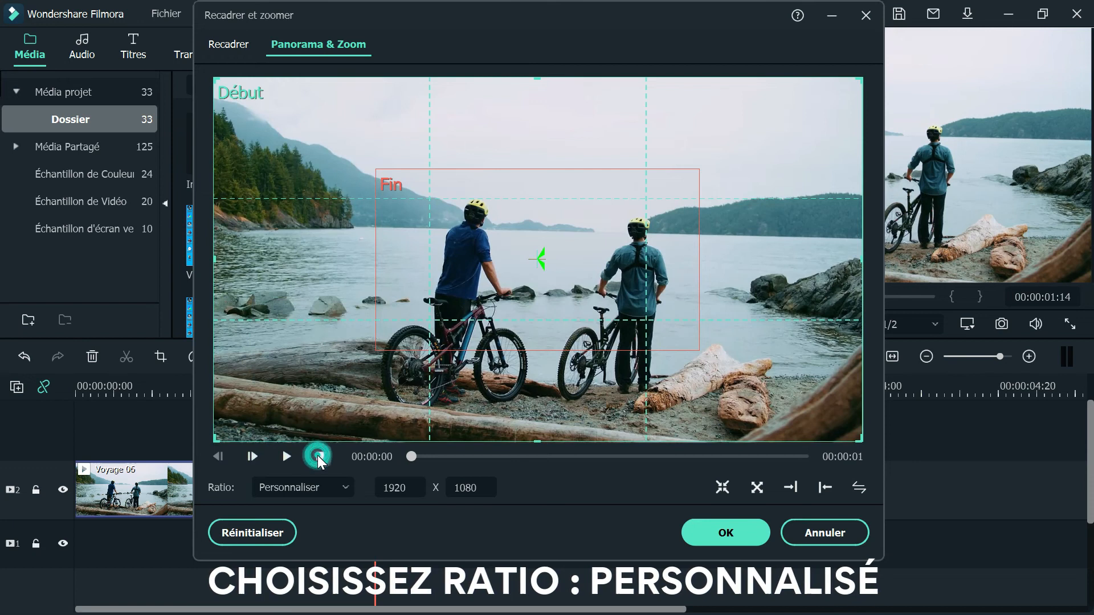
Step: Stretch the Fin frame to the full 1920 width, flatten it into a thin horizontal band, apply it and play the result
left_click(471, 276)
left_click_drag(380, 261, 221, 260)
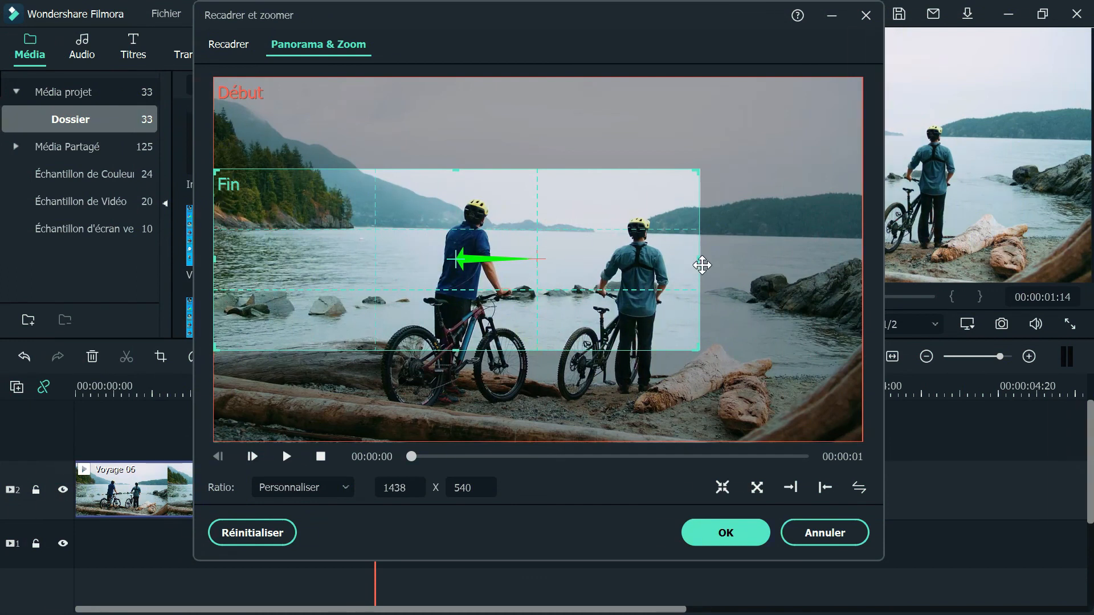
left_click_drag(699, 256, 734, 247)
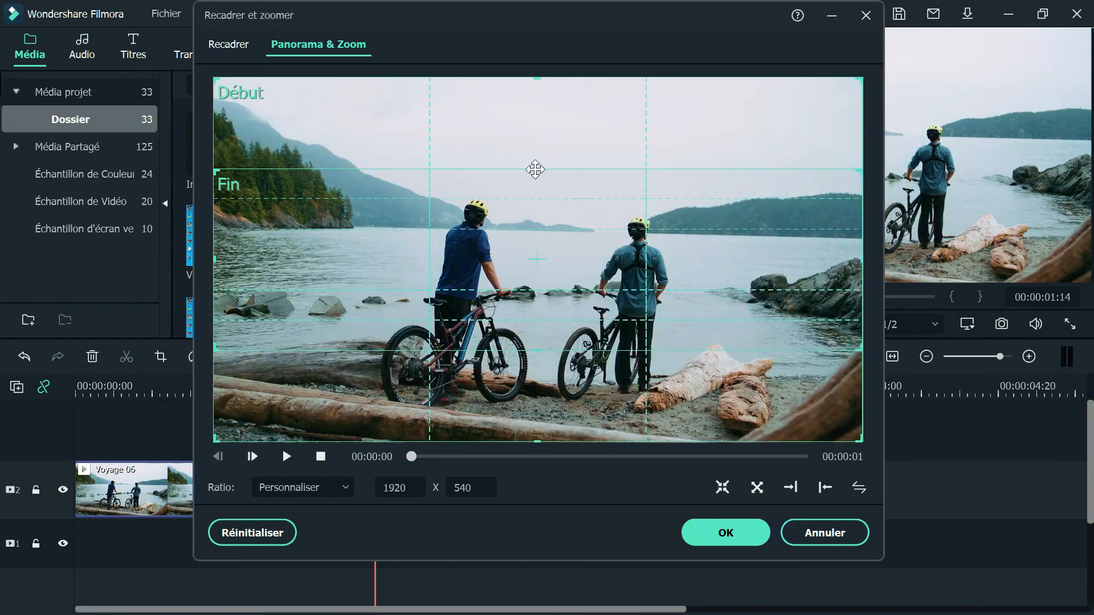
left_click(551, 277)
left_click_drag(537, 170, 566, 264)
left_click(729, 535)
key("space")
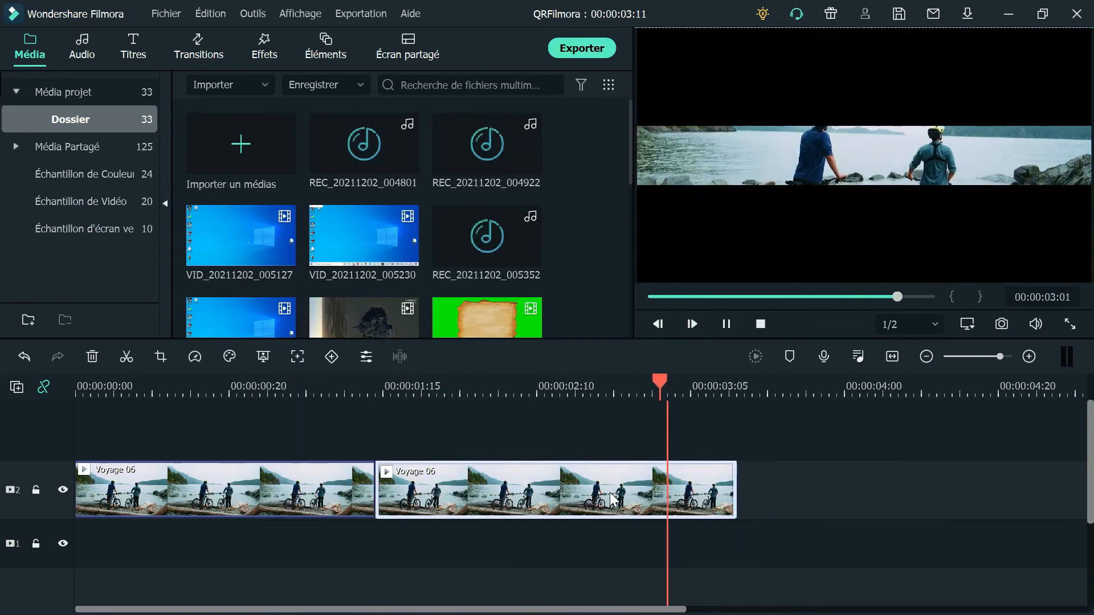
Step: Place the Noir colour sample directly after the second Voyage 06 clip on track 2 and add a transition
left_click(85, 174)
left_click_drag(353, 236, 750, 499)
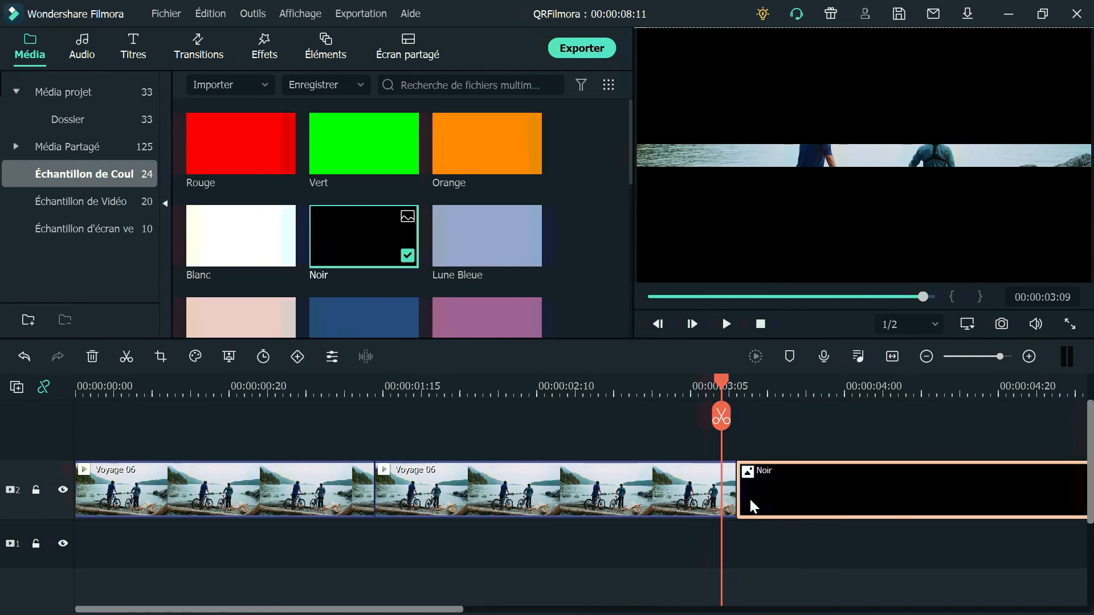
left_click(199, 46)
left_click_drag(488, 145, 619, 387)
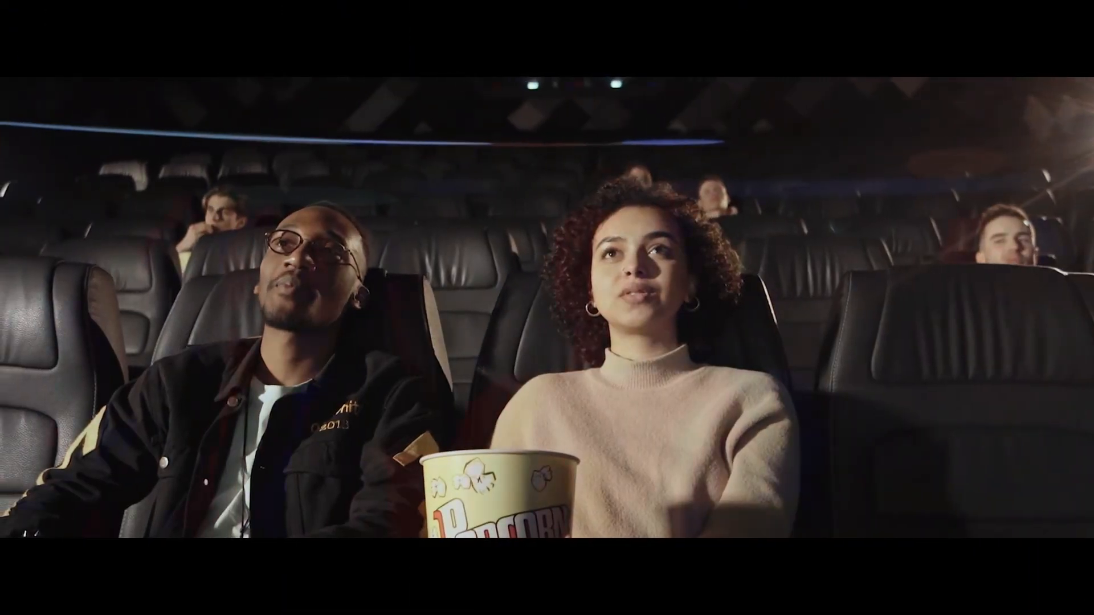